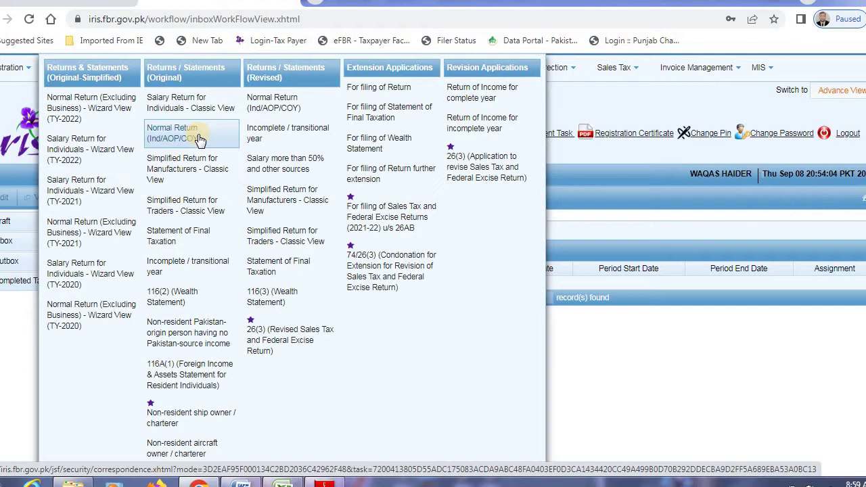
# - Start the classic-view salary return for tax year 2022, period 01-Jul-2021 to 30-Jun-2022
pyautogui.click(177, 103)
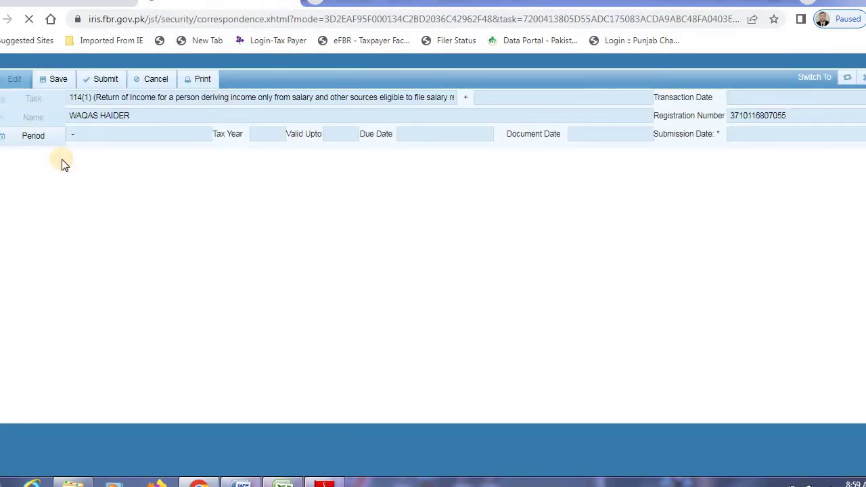
pyautogui.click(39, 136)
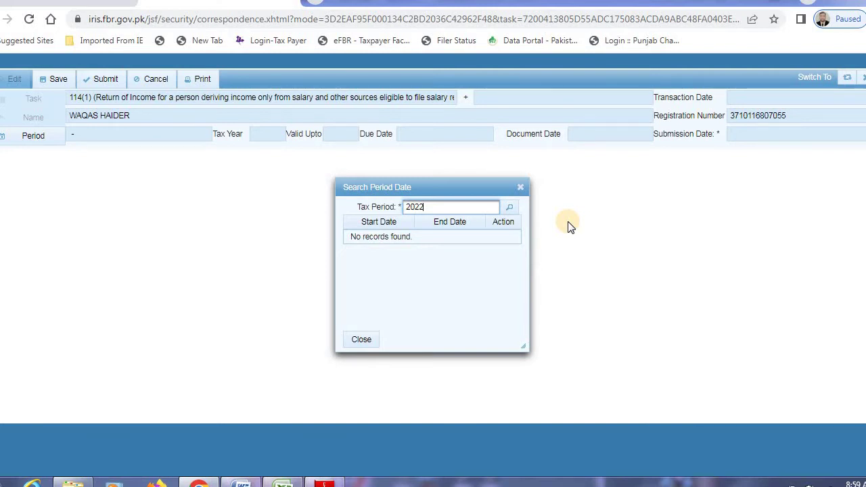
pyautogui.click(510, 207)
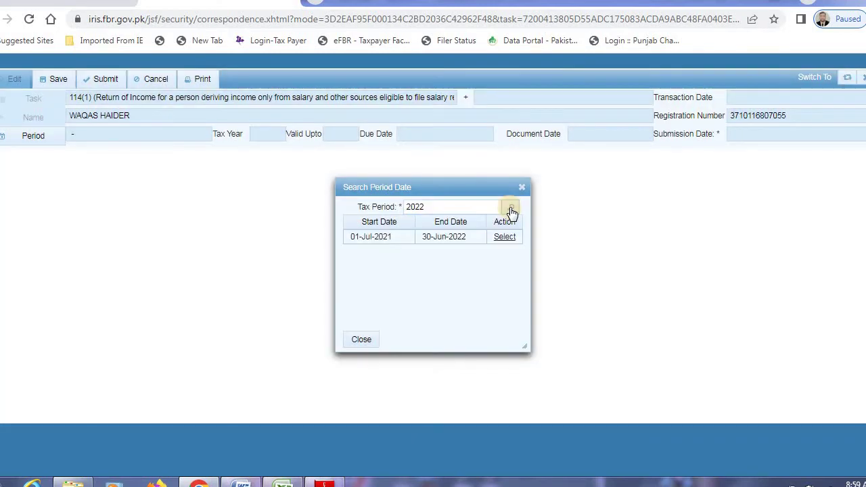
pyautogui.click(508, 237)
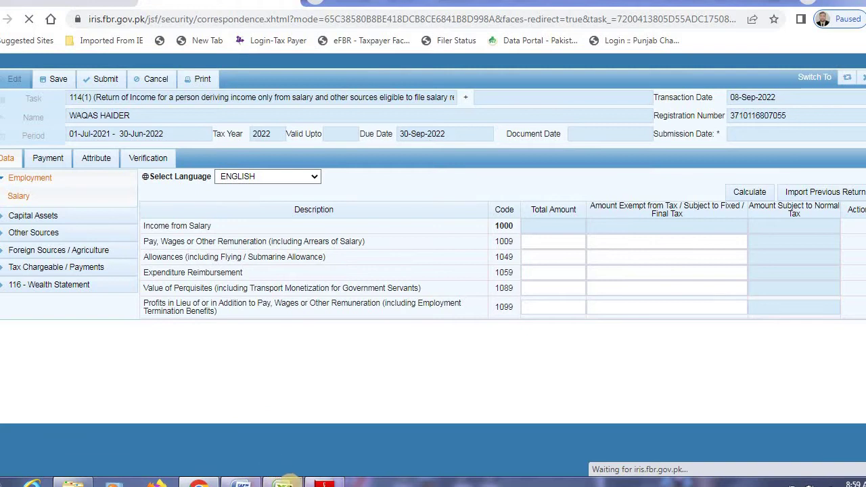
pyautogui.moveTo(283, 483)
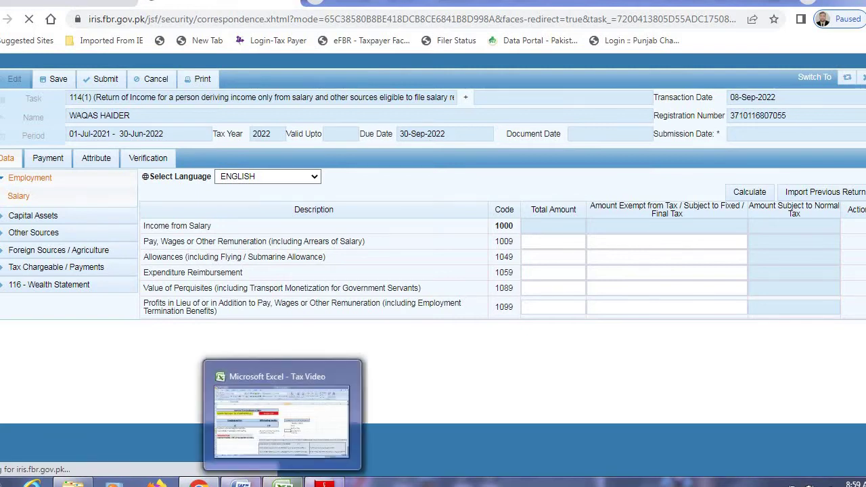
pyautogui.click(324, 410)
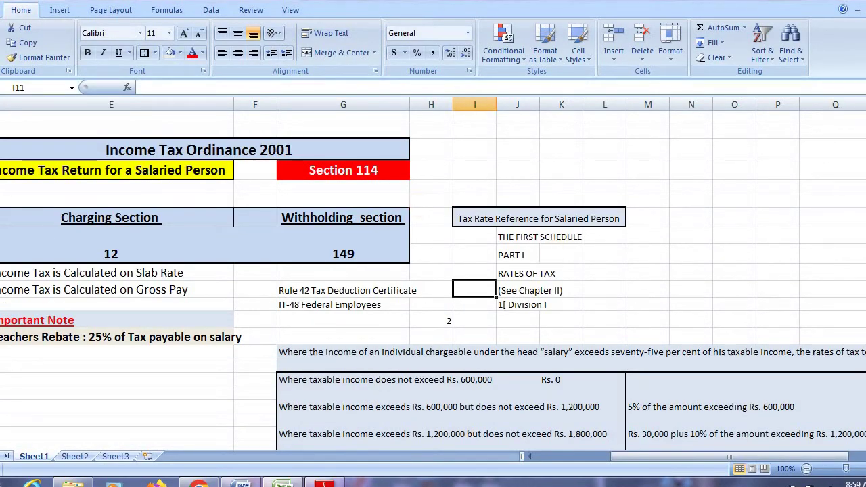
# - Review the salary rate note in row 15 of the Tax Video workbook
pyautogui.click(534, 456)
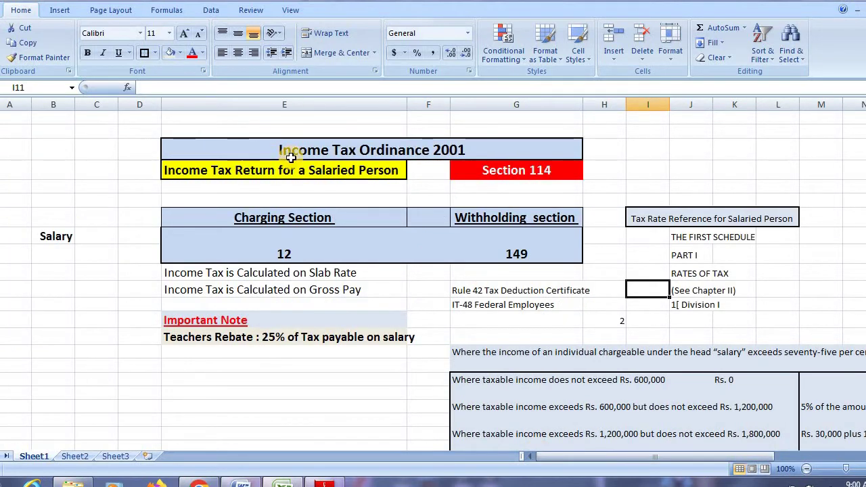
pyautogui.click(527, 358)
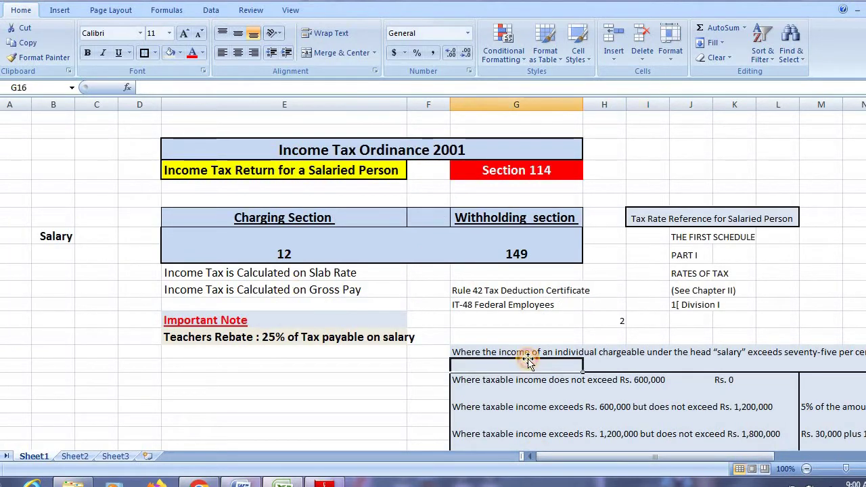
pyautogui.moveTo(624, 460); pyautogui.dragTo(667, 459)
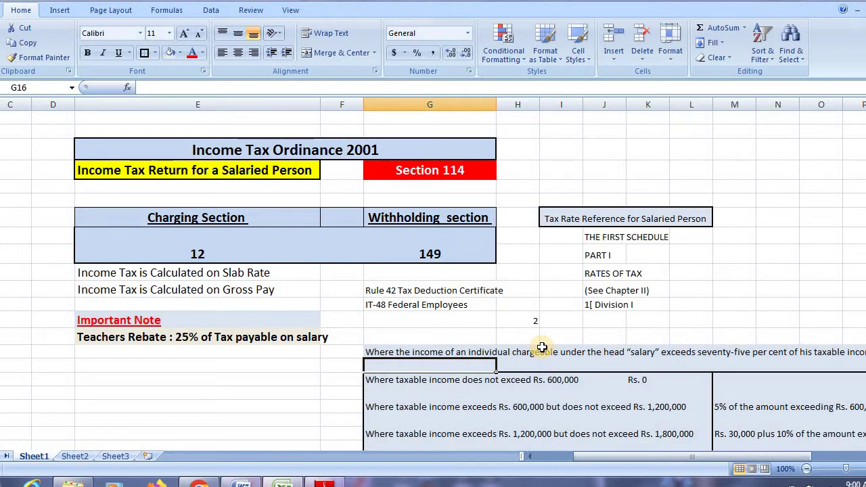
pyautogui.click(487, 350)
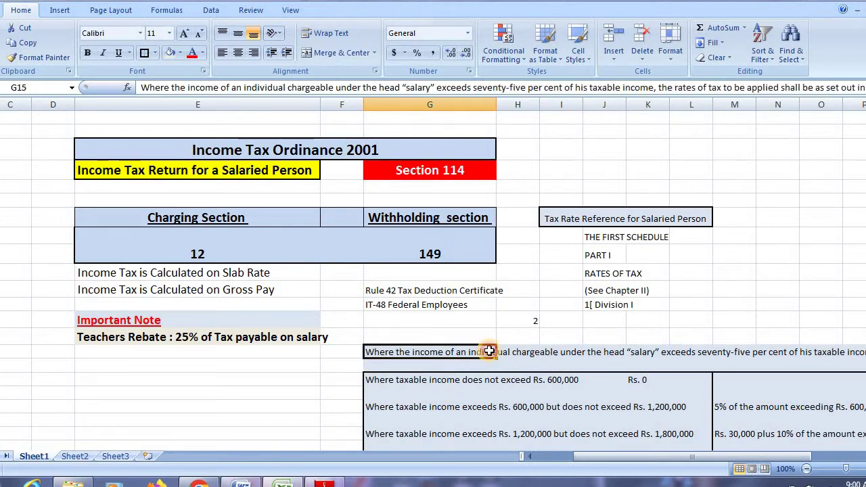
pyautogui.click(709, 357)
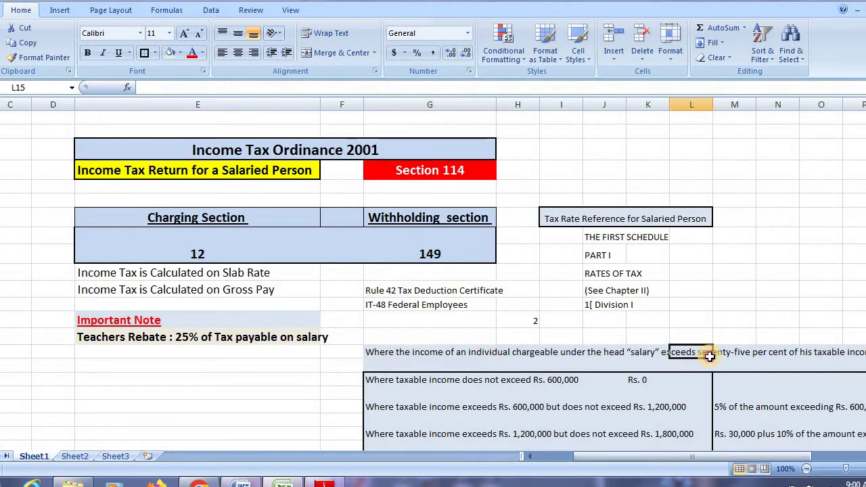
pyautogui.click(532, 356)
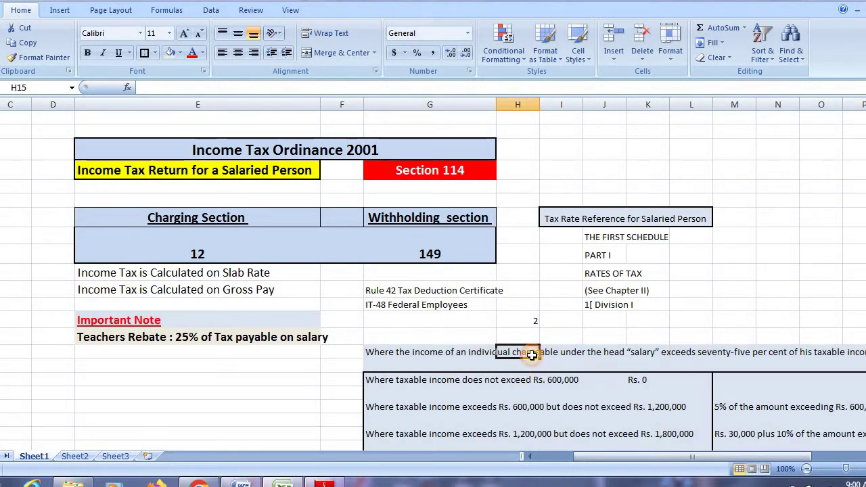
# - Review the First Schedule Part I and Section 114 references, then return to the IRIS return
pyautogui.click(604, 254)
pyautogui.click(610, 237)
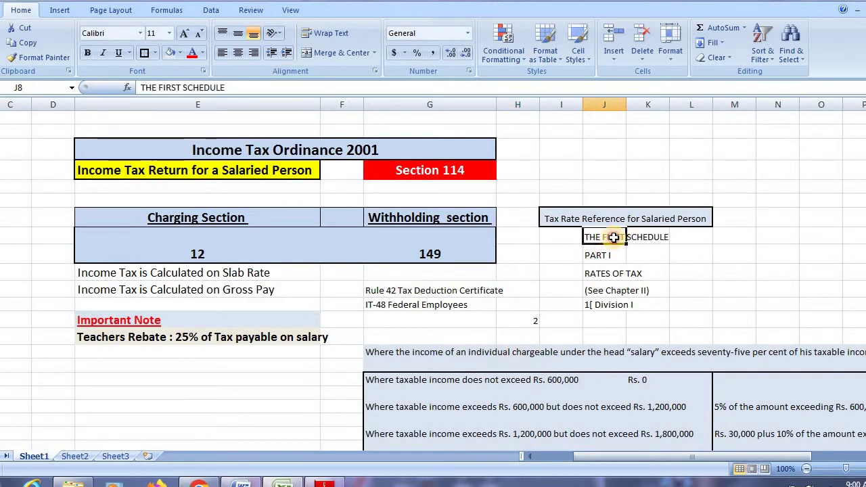
pyautogui.click(600, 285)
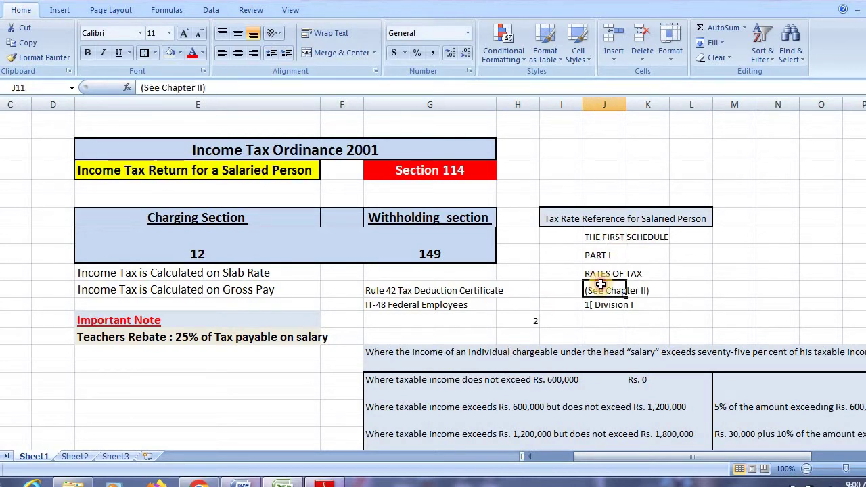
pyautogui.click(636, 353)
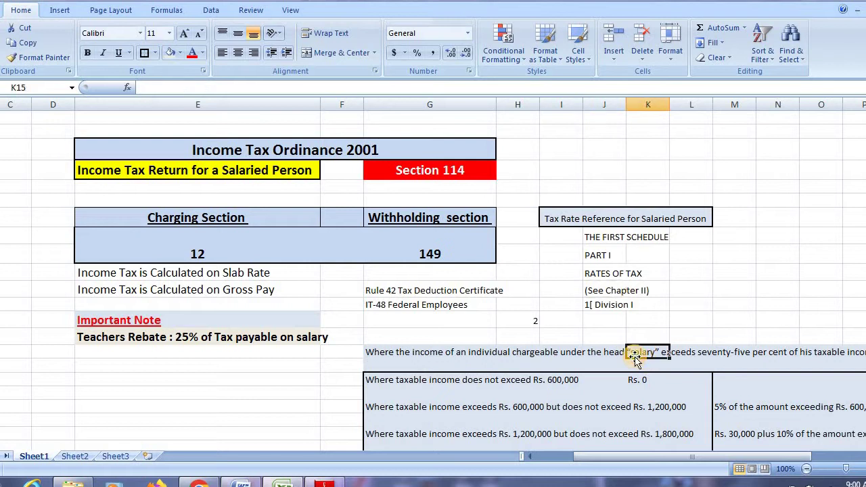
pyautogui.click(683, 352)
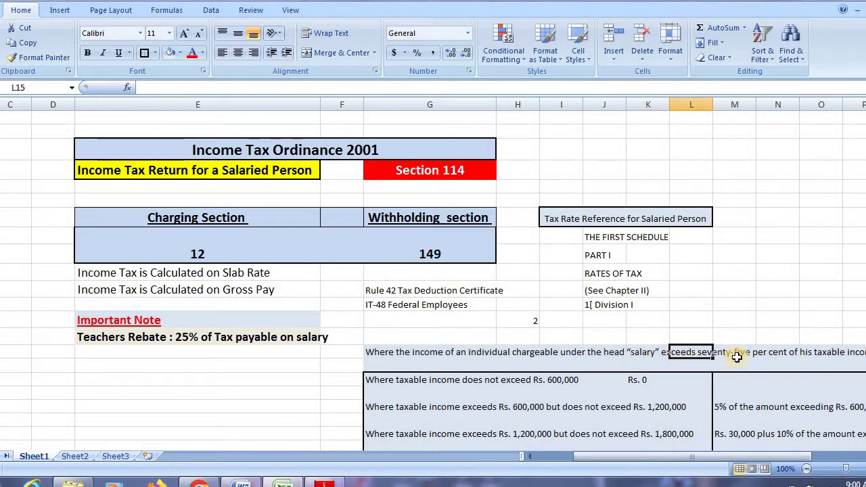
pyautogui.click(598, 460)
pyautogui.moveTo(598, 460); pyautogui.dragTo(632, 451)
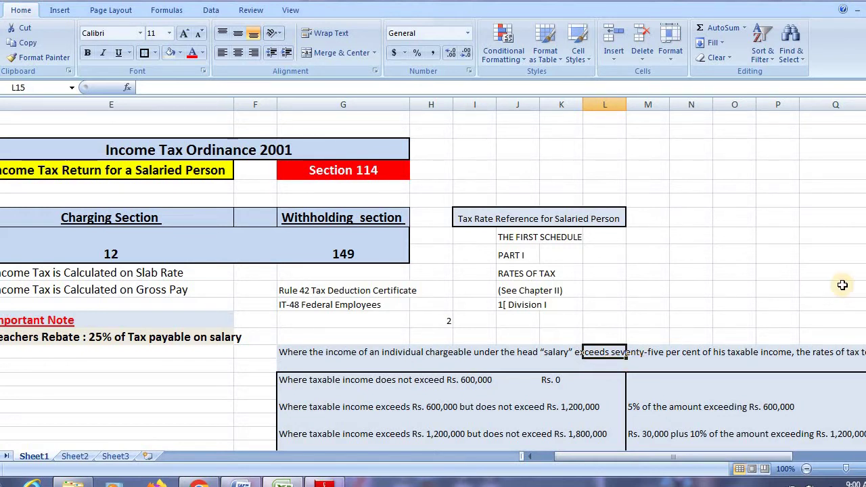
pyautogui.moveTo(628, 458); pyautogui.dragTo(607, 457)
pyautogui.click(539, 170)
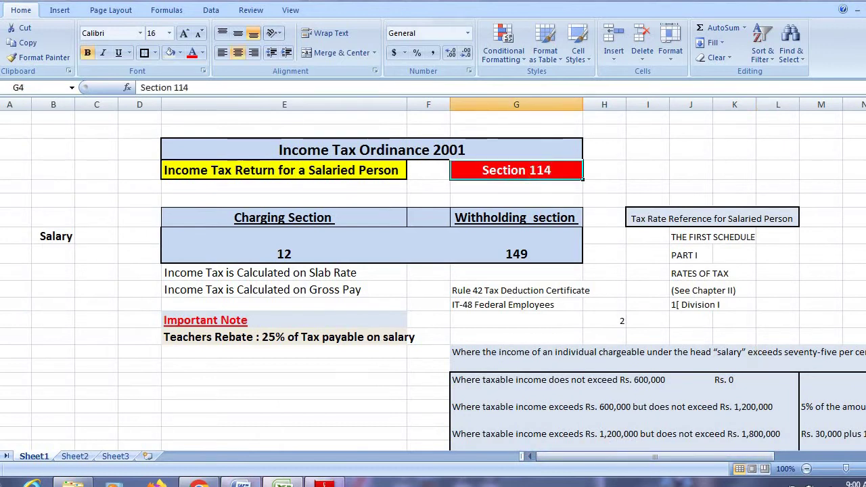
pyautogui.click(198, 483)
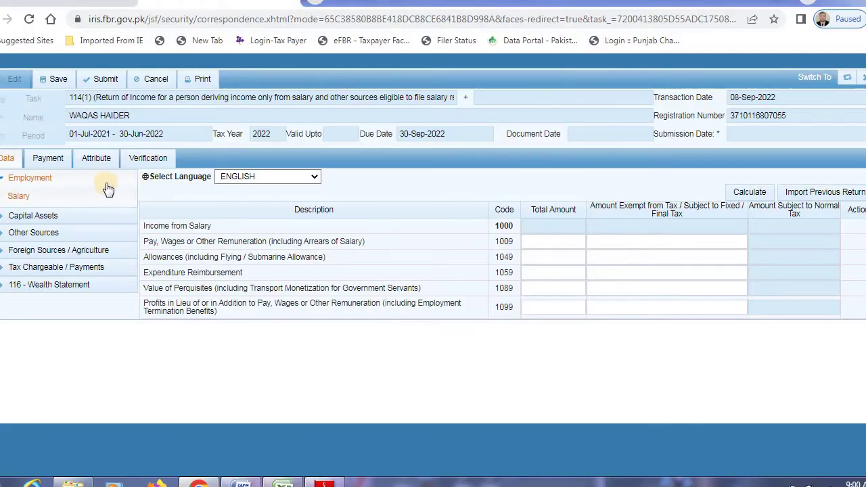
# - Check the return's 114(1) task description, then go back to the Excel workbook
pyautogui.click(103, 97)
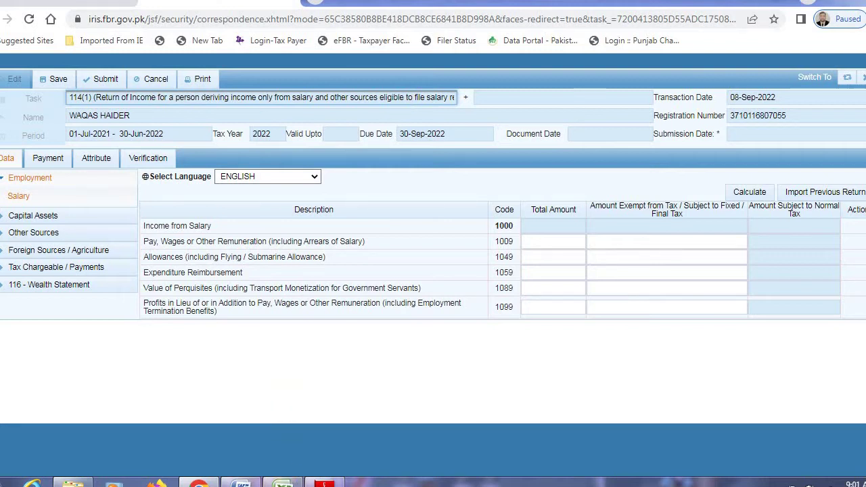
pyautogui.click(283, 483)
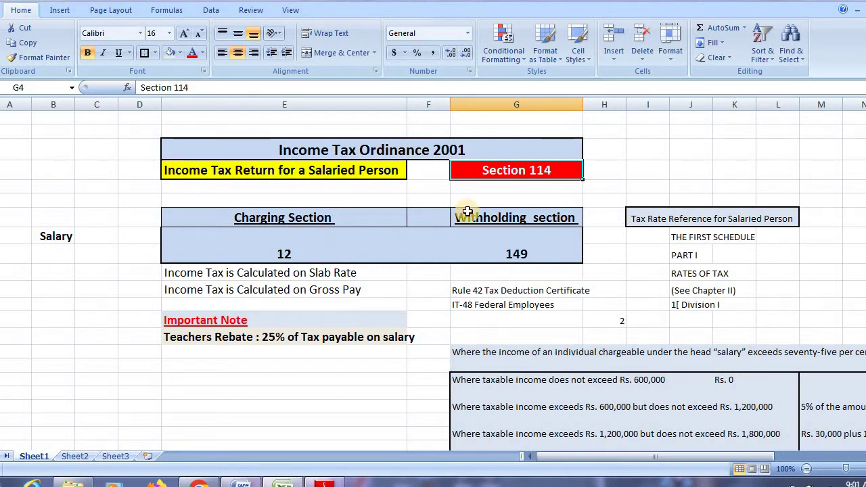
pyautogui.click(282, 252)
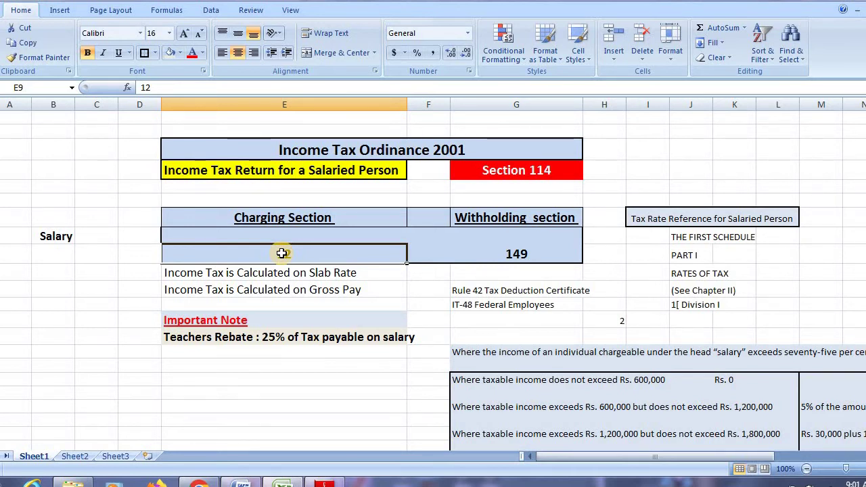
pyautogui.click(504, 221)
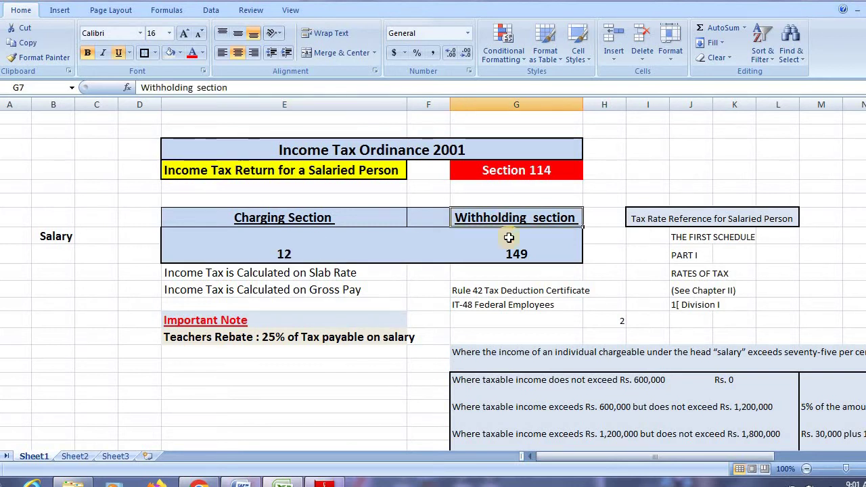
pyautogui.click(512, 247)
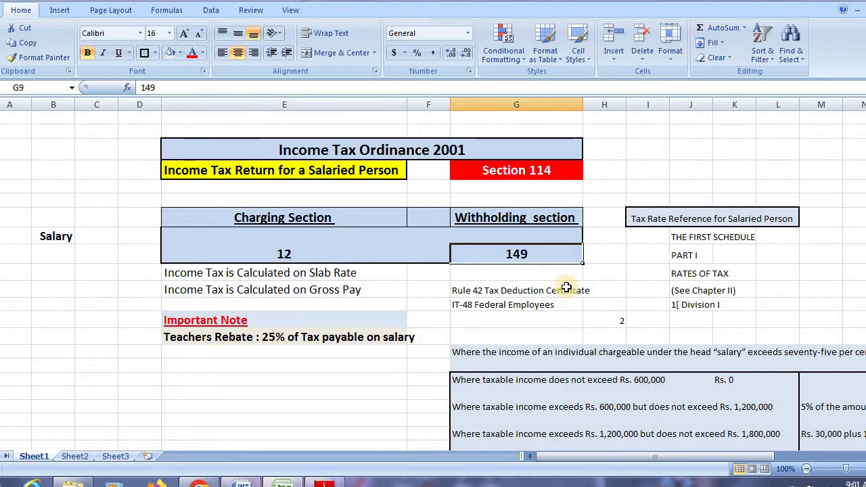
pyautogui.click(475, 291)
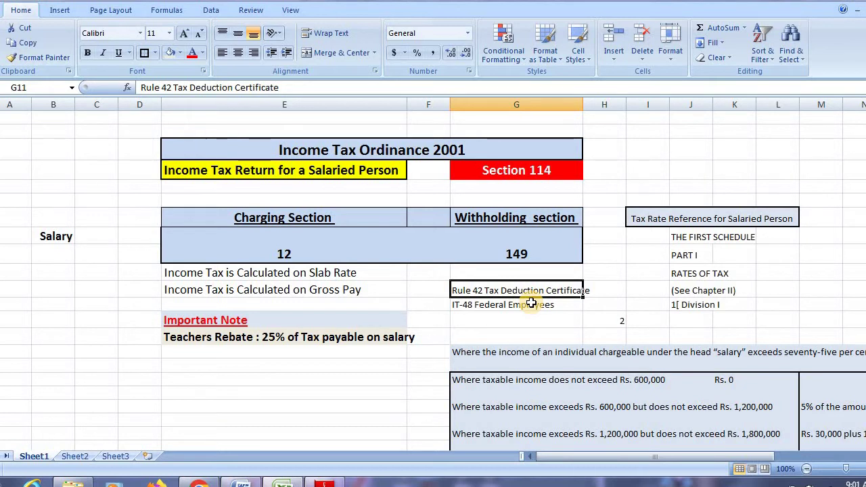
pyautogui.click(484, 305)
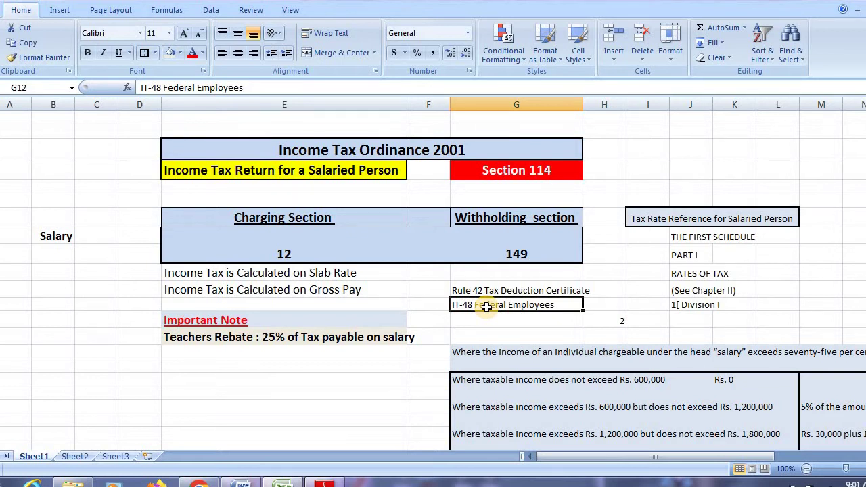
pyautogui.click(479, 284)
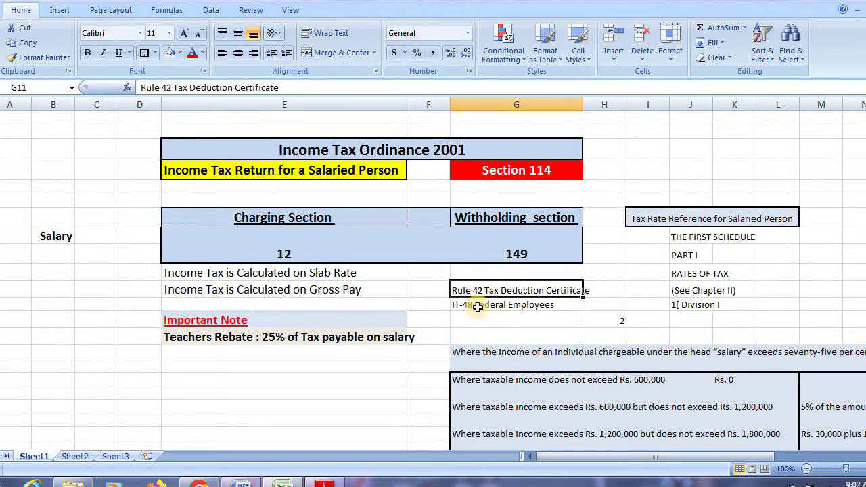
pyautogui.click(478, 306)
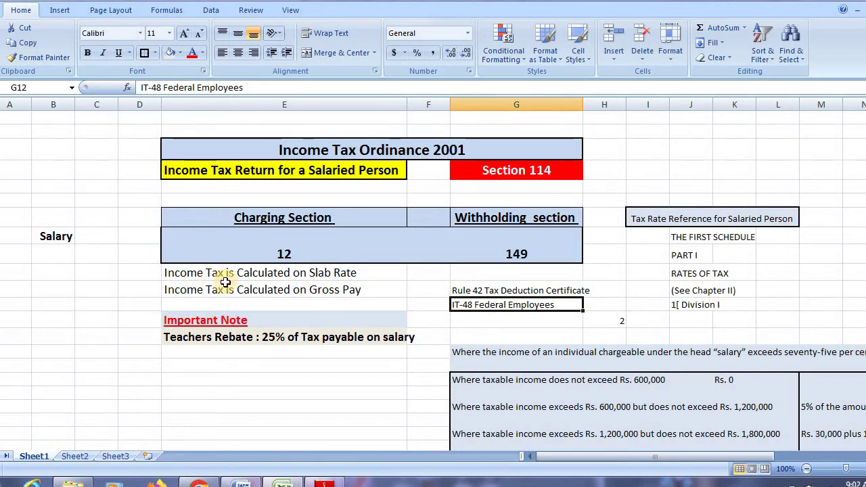
pyautogui.click(271, 274)
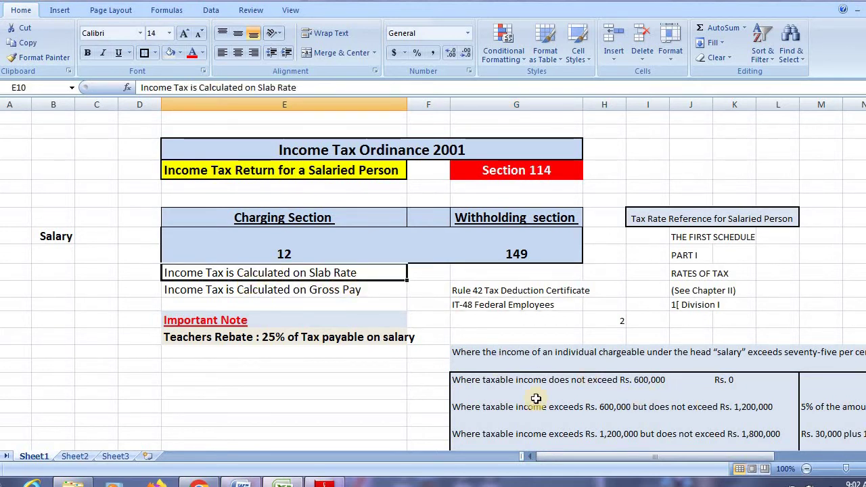
pyautogui.click(222, 289)
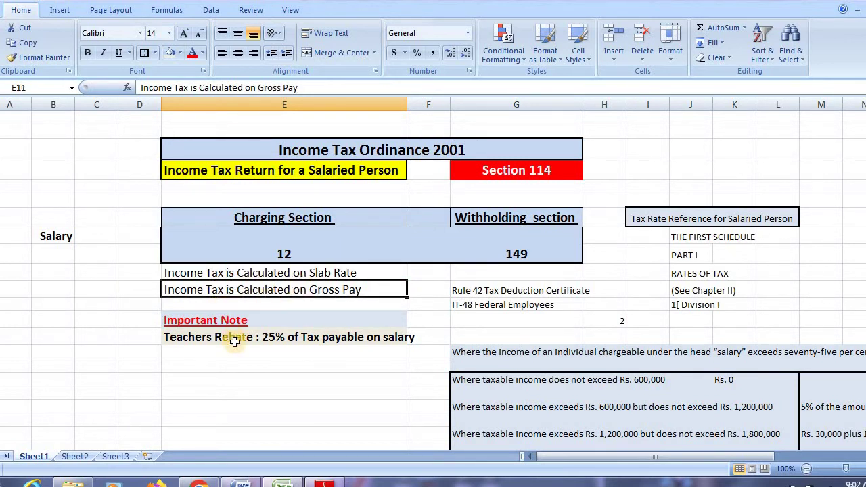
pyautogui.click(201, 322)
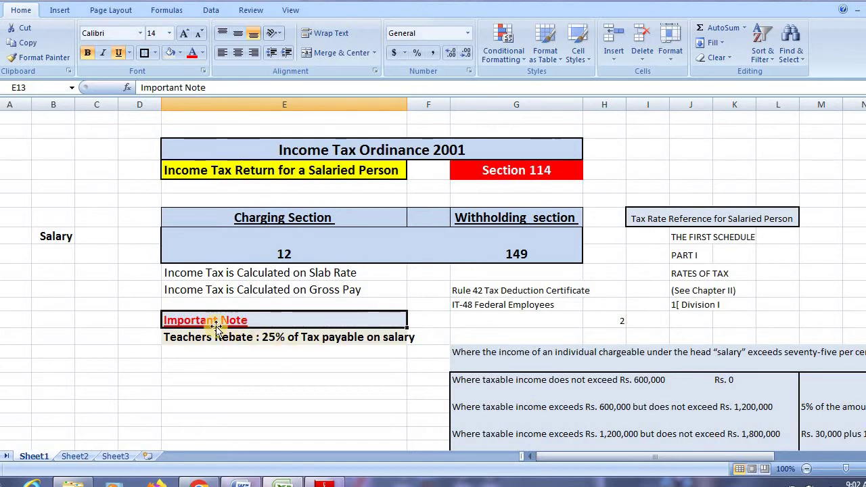
pyautogui.click(196, 335)
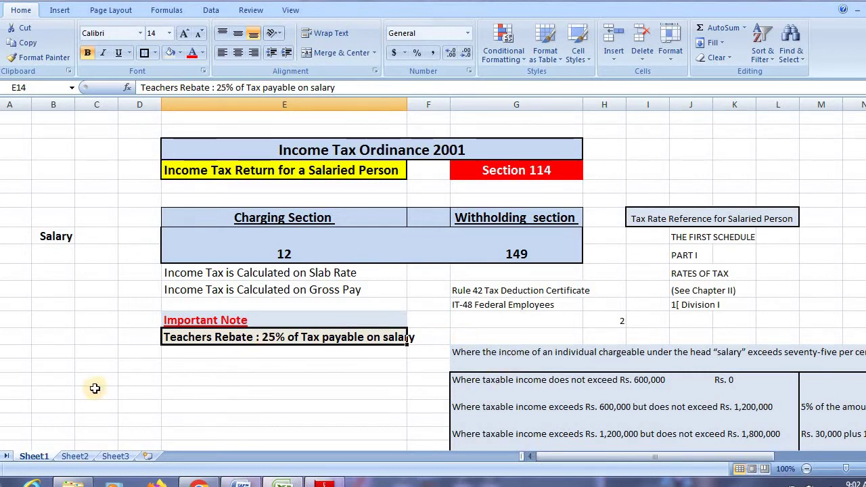
# - Enter the salary figure 1500000 in cell E17
pyautogui.click(182, 379)
pyautogui.write('15')
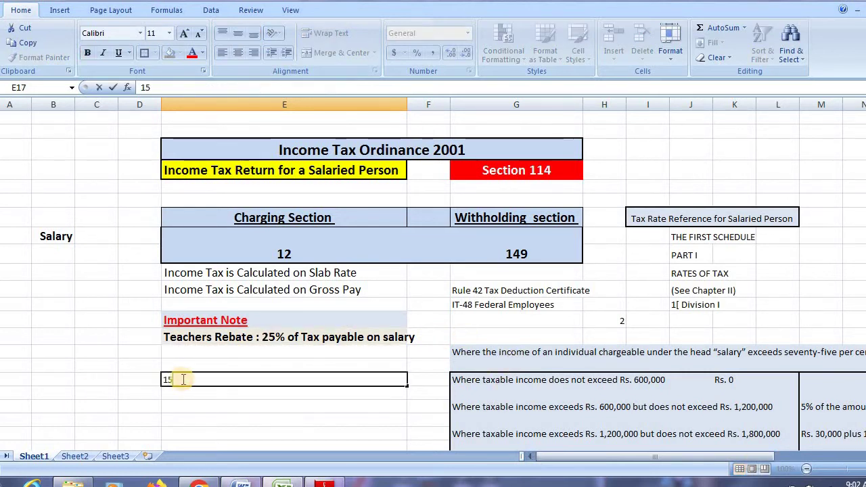
pyautogui.write('000000')
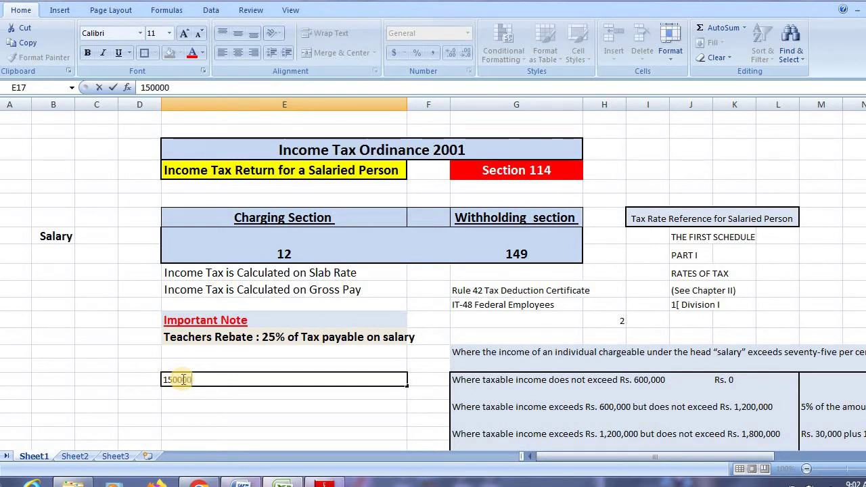
pyautogui.press('Return')
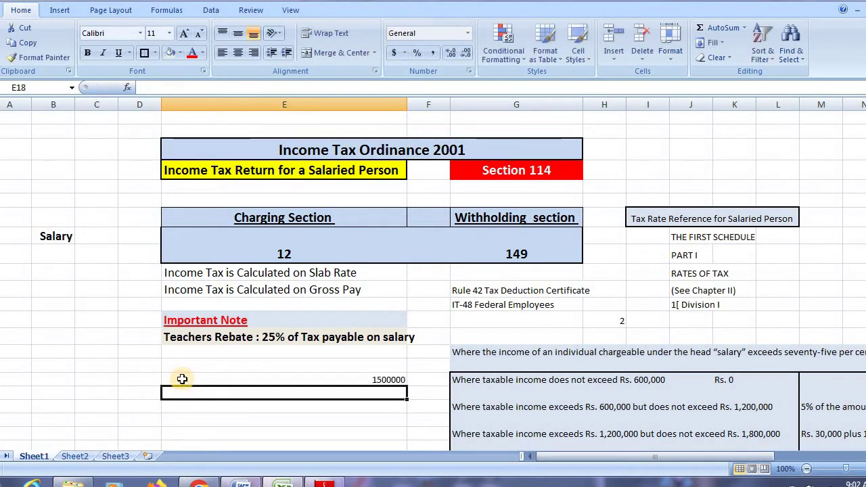
# - Centre and bold the 1500000 figure and grow its font to 14
pyautogui.click(395, 378)
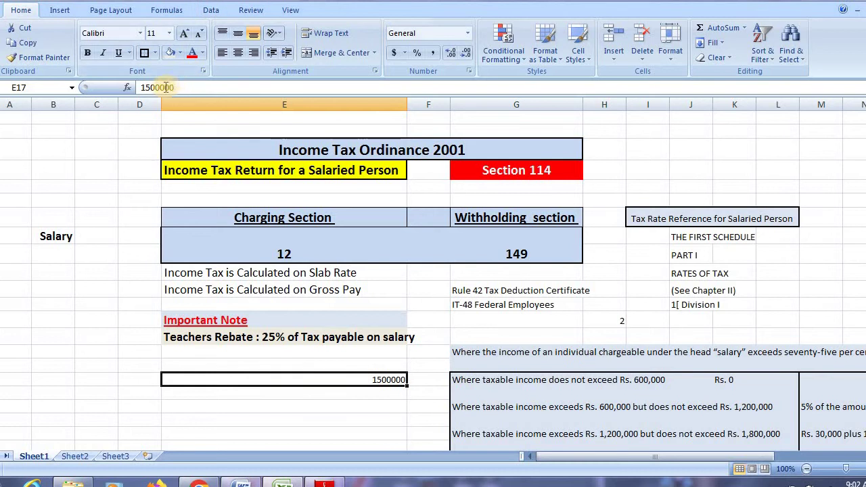
pyautogui.click(313, 391)
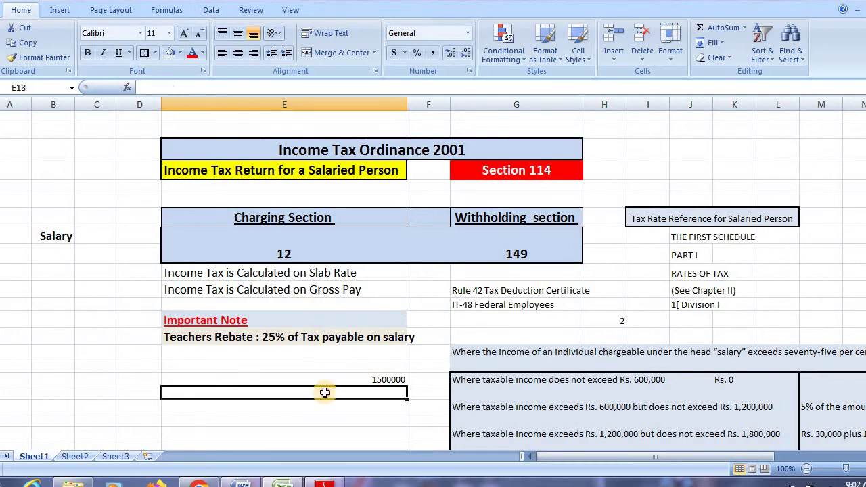
pyautogui.click(300, 380)
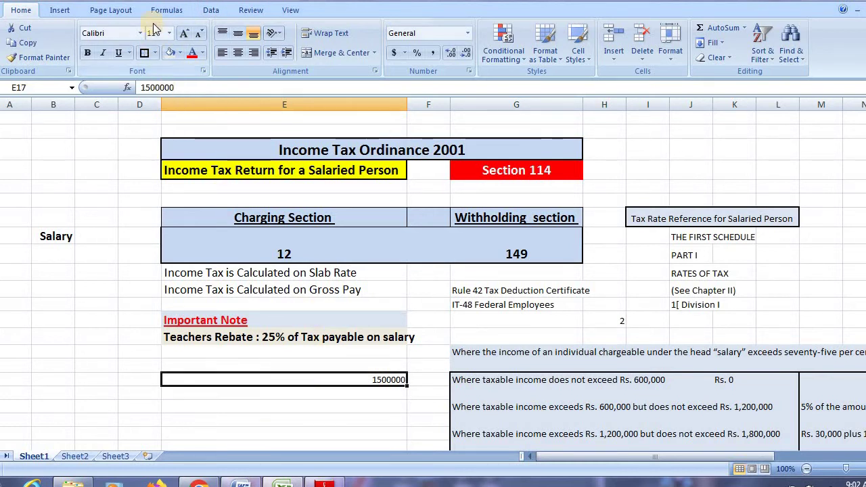
pyautogui.click(237, 52)
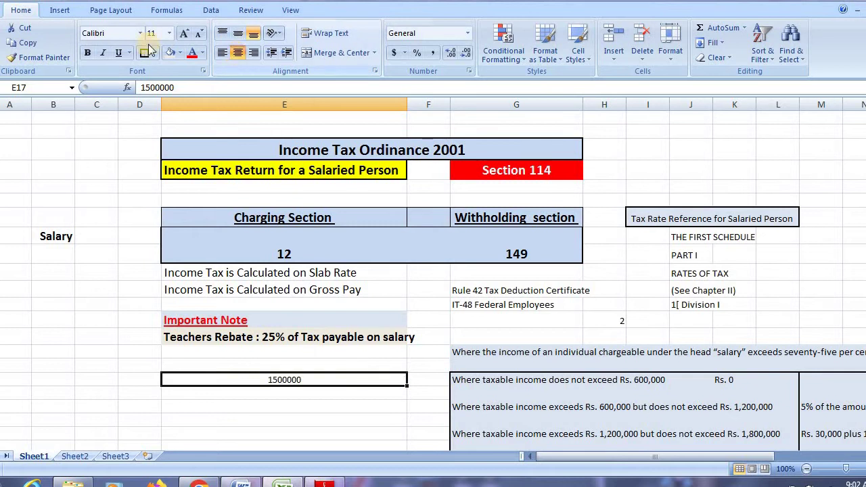
pyautogui.click(88, 52)
pyautogui.click(185, 33)
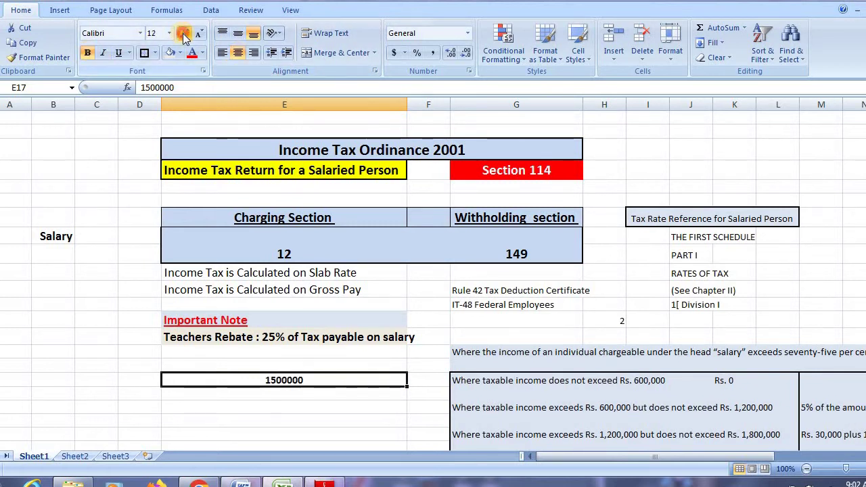
pyautogui.click(185, 33)
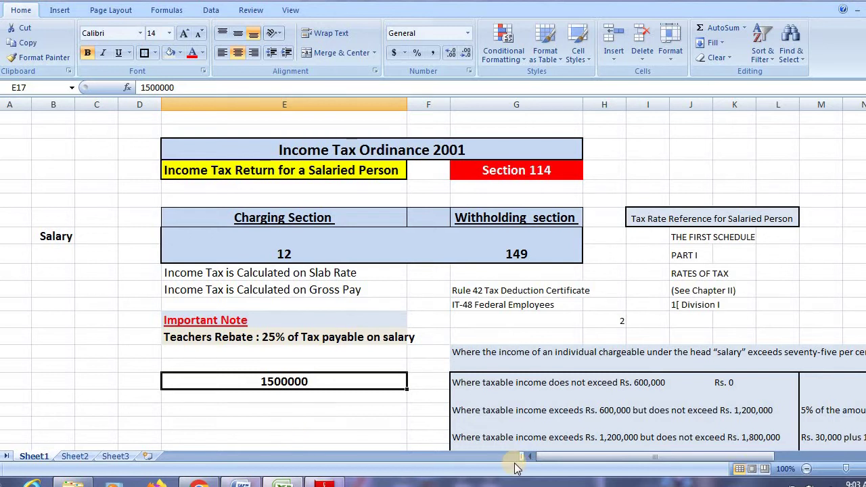
pyautogui.hscroll(3, 529, 456)
# - Scroll to the slab table and read its introduction and the Rs. 1,200,000–1,800,000 bracket
pyautogui.hscroll(3, 534, 457)
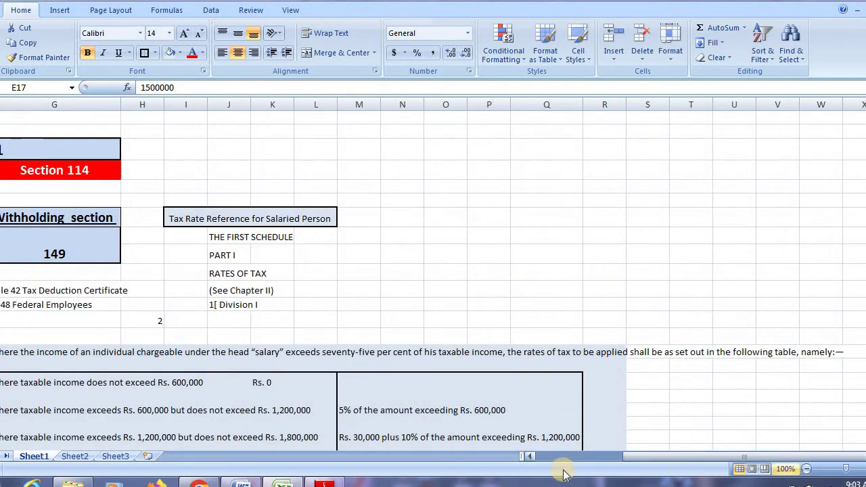
pyautogui.hscroll(-1, 534, 457)
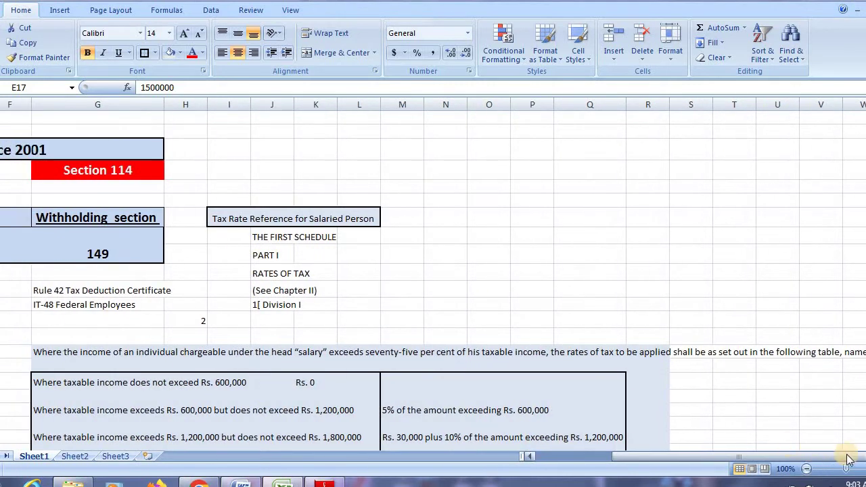
pyautogui.scroll(-2, 839, 471)
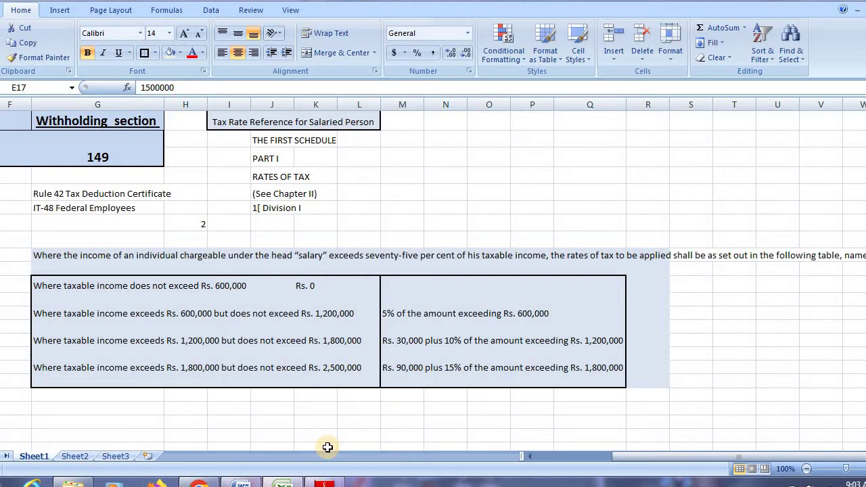
pyautogui.click(126, 329)
pyautogui.click(205, 337)
pyautogui.click(271, 341)
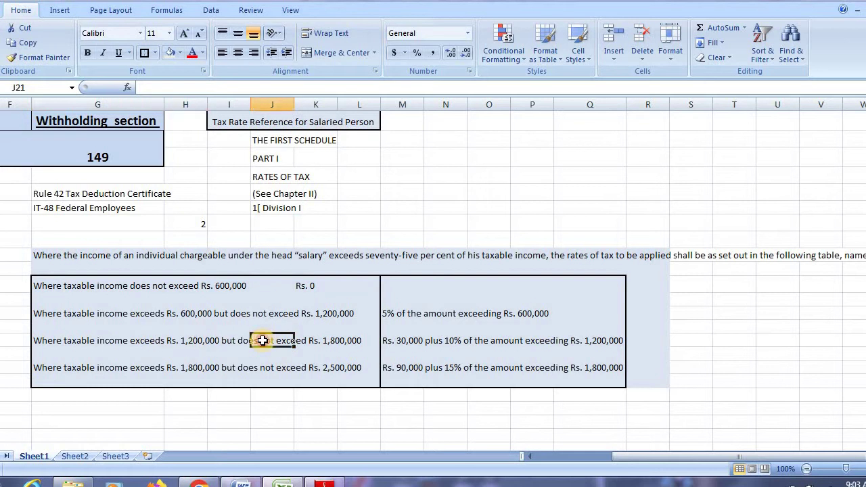
pyautogui.click(67, 343)
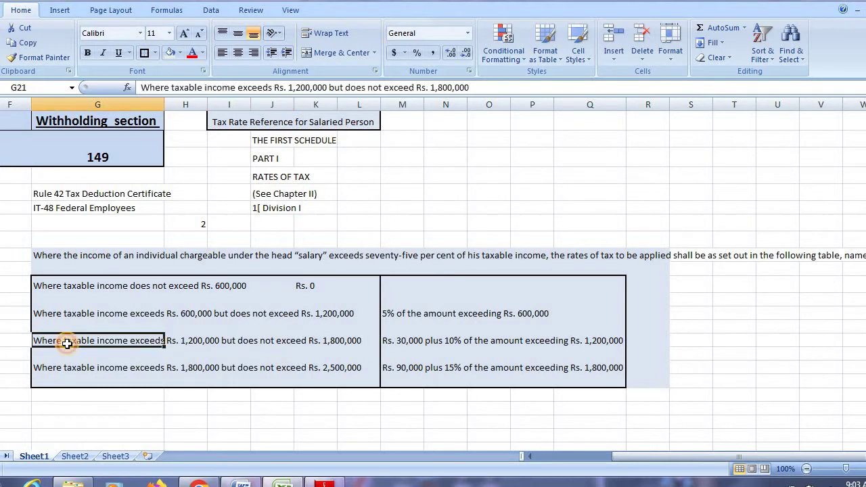
# - Review the Rs. 600,000–1,200,000 bracket and the Rs. 30,000 plus 10% rate
pyautogui.click(93, 314)
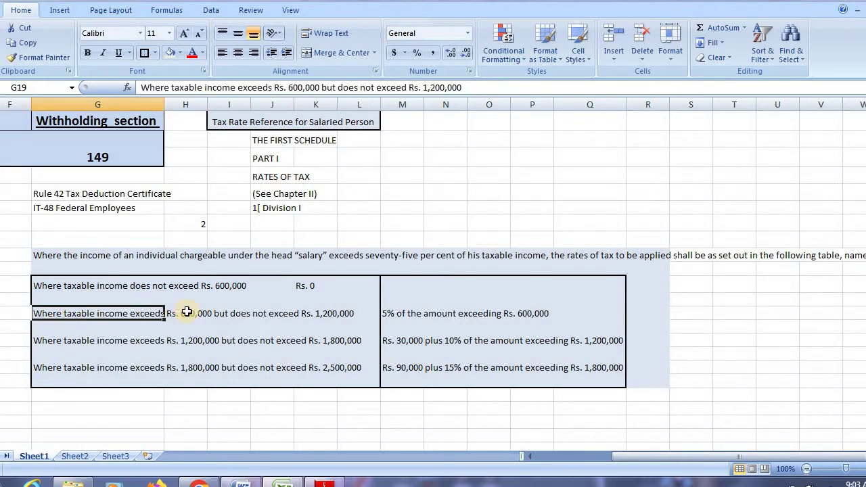
pyautogui.click(193, 338)
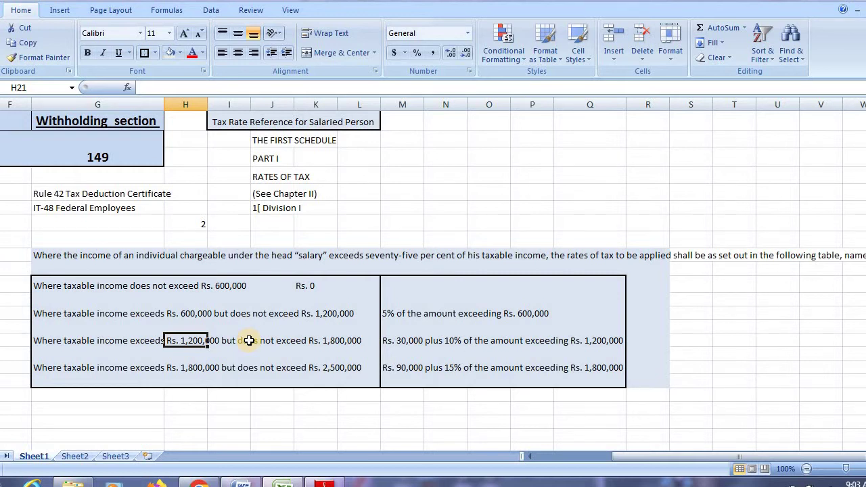
pyautogui.click(229, 341)
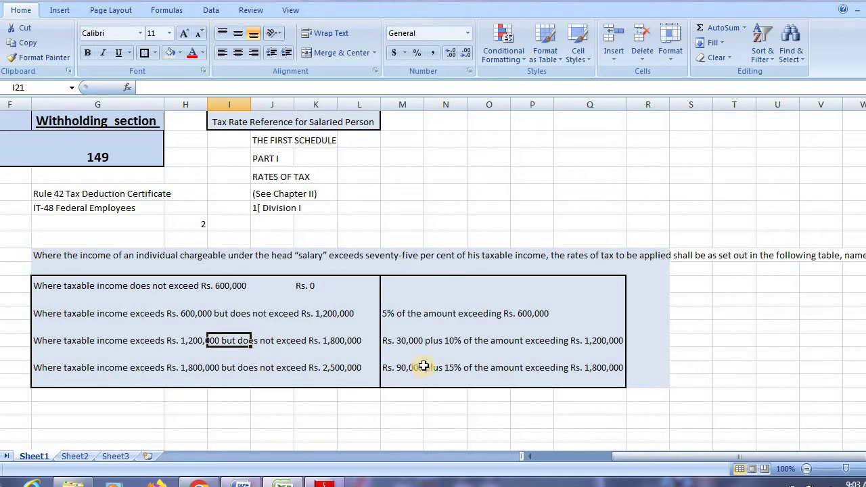
pyautogui.click(410, 340)
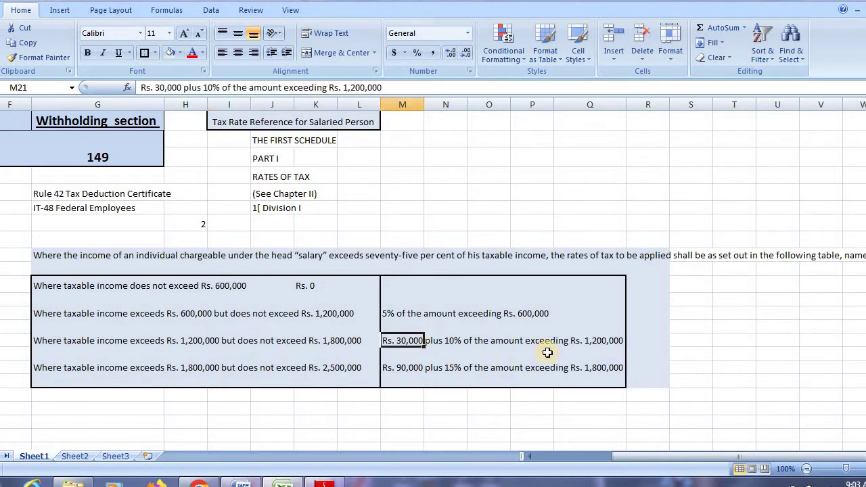
pyautogui.click(247, 296)
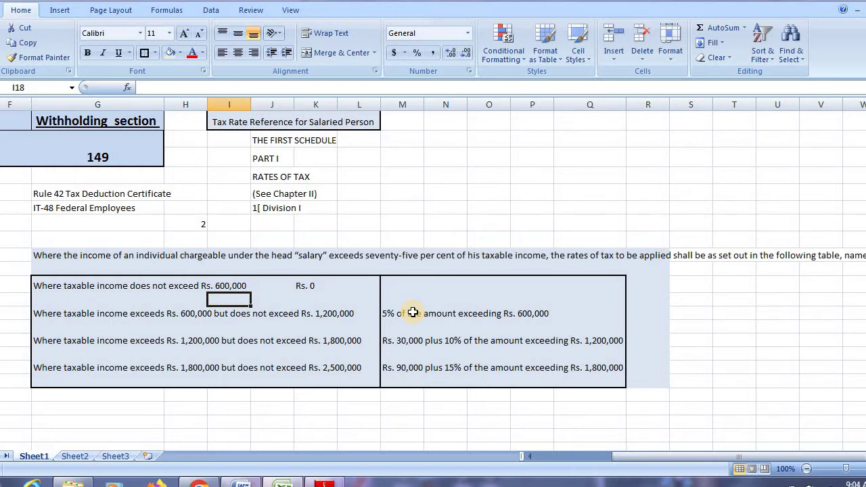
pyautogui.click(193, 340)
pyautogui.click(336, 338)
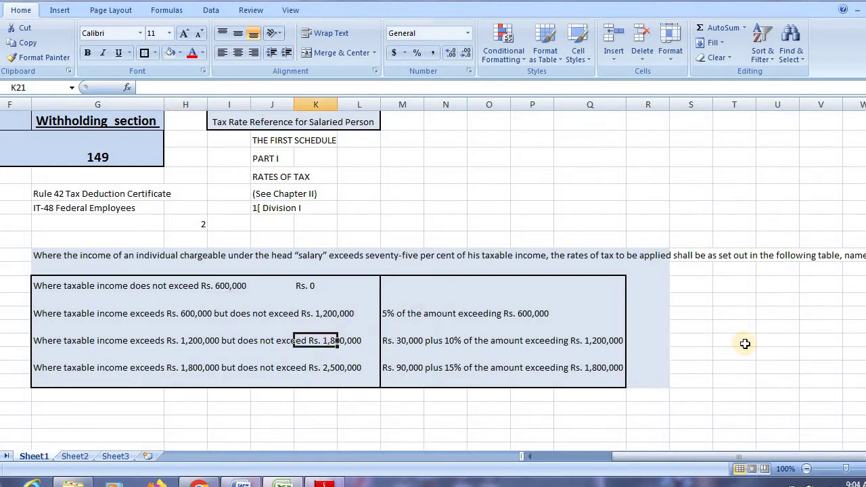
pyautogui.click(359, 423)
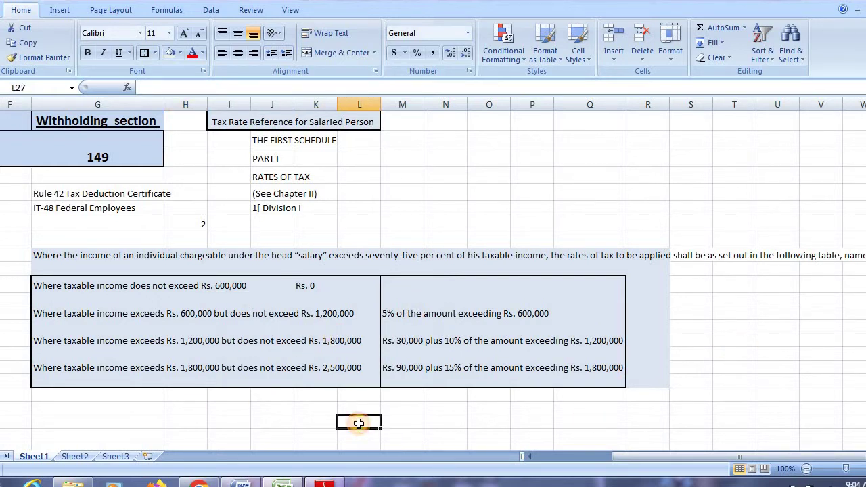
# - Enter the working figures 30000 and 10%*300000 below the slab table
pyautogui.click(414, 423)
pyautogui.click(440, 424)
pyautogui.write('30000')
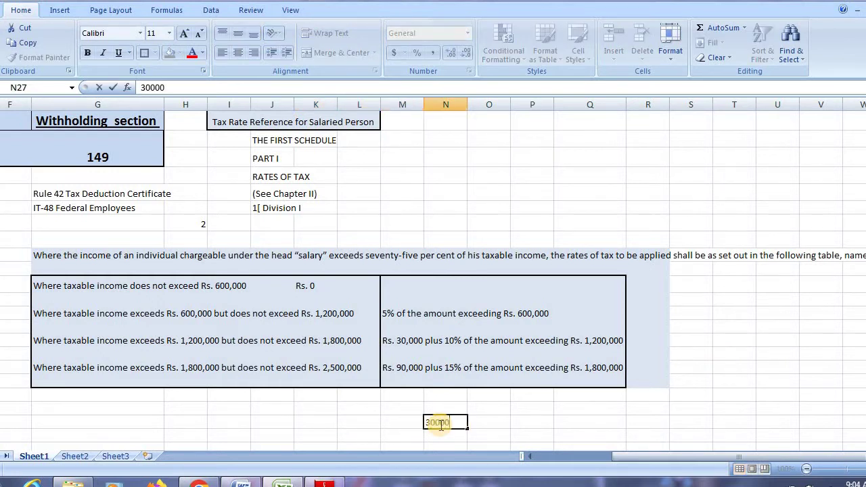
pyautogui.press('Return')
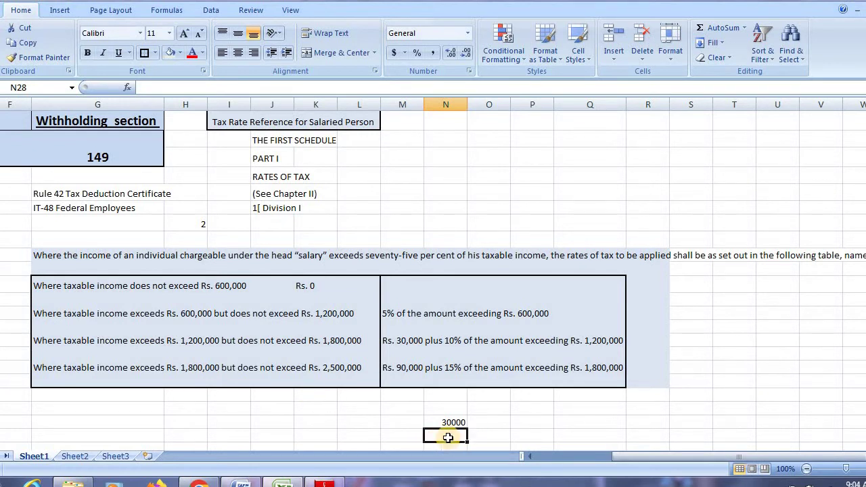
pyautogui.write('10')
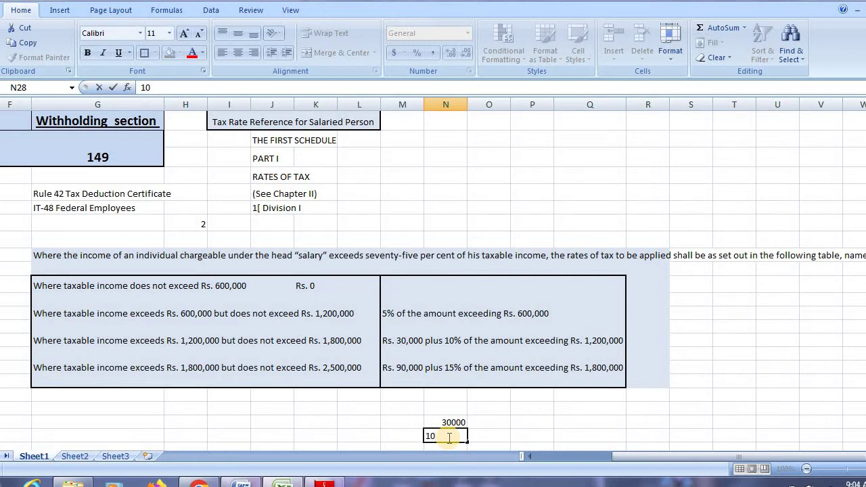
pyautogui.write('%*3000')
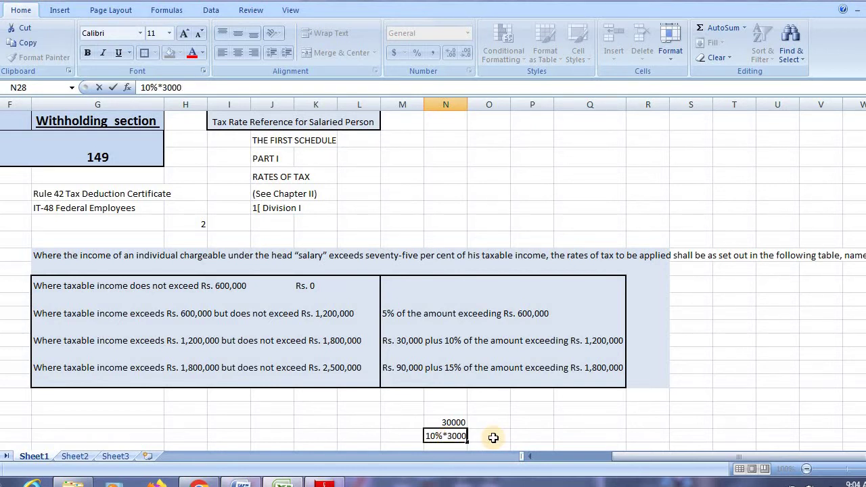
pyautogui.write('00')
pyautogui.press('Return')
# - Enter 30000 and 30000 with the 60000 total in P28:P29
pyautogui.click(506, 416)
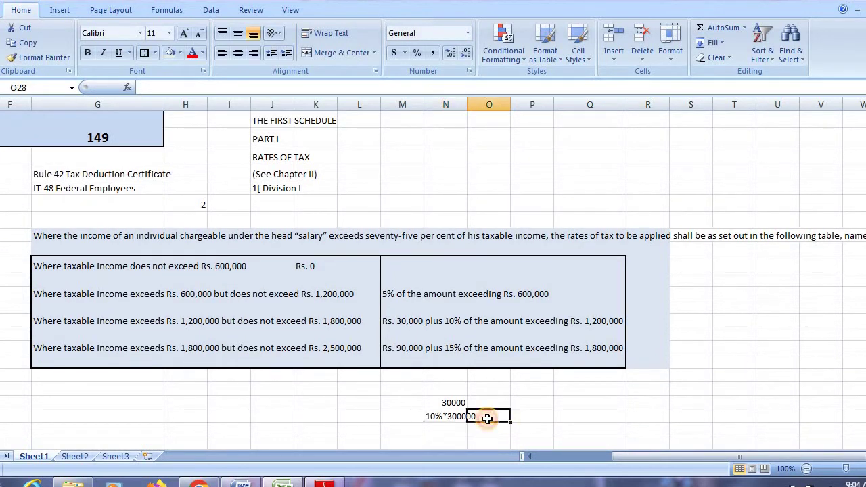
pyautogui.click(539, 402)
pyautogui.write('30000')
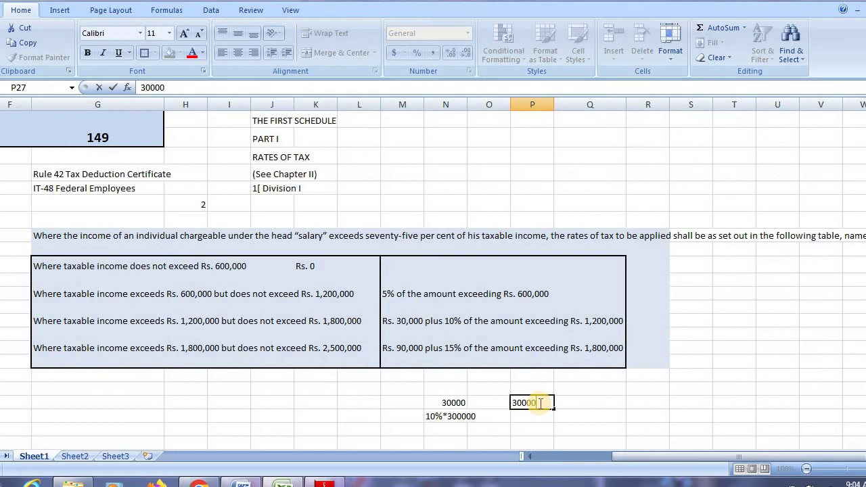
pyautogui.press('Return')
pyautogui.write('30000')
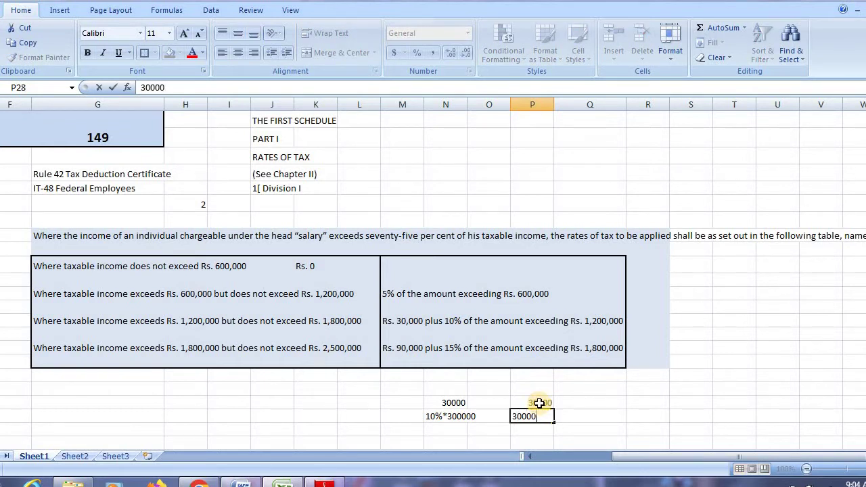
pyautogui.press('Return')
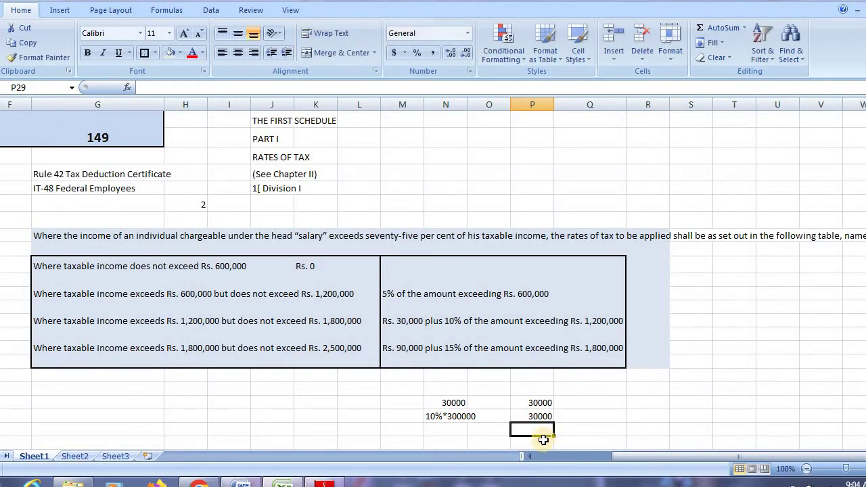
pyautogui.write('60000')
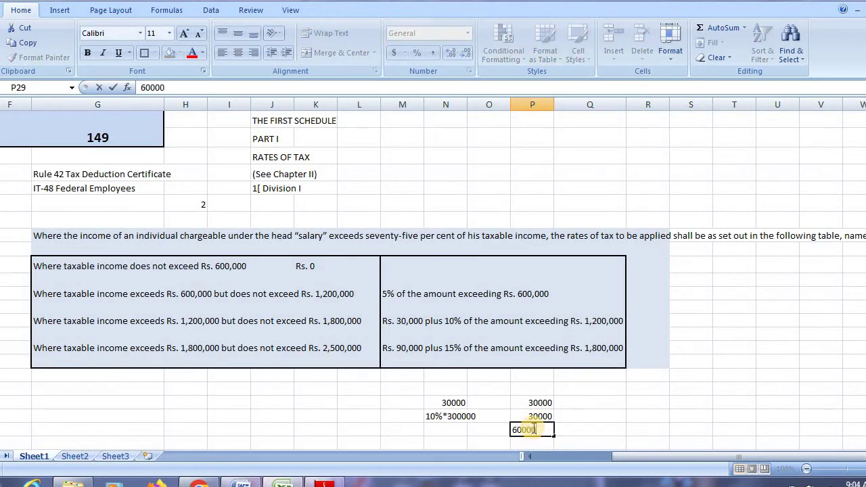
pyautogui.press('Return')
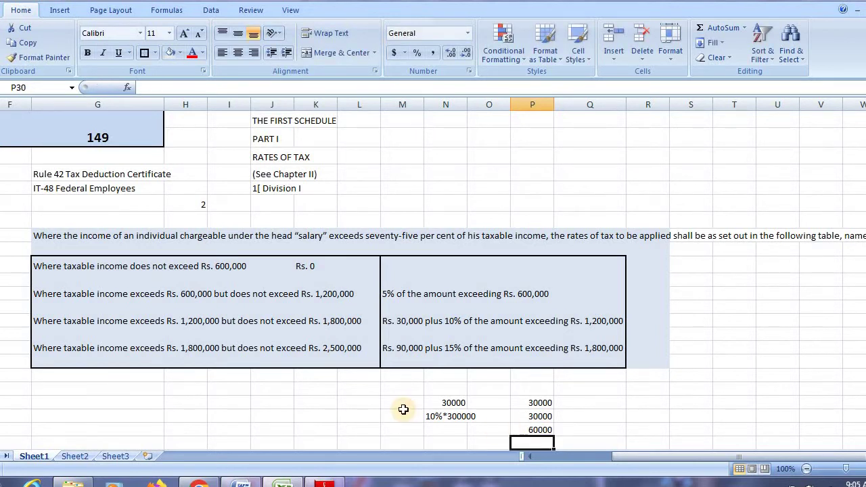
# - Enter the 1500000 income figure in K28
pyautogui.click(321, 411)
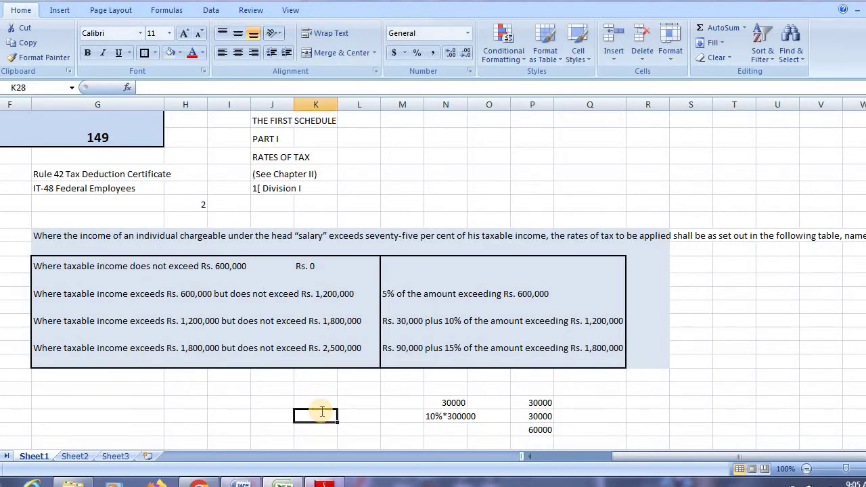
pyautogui.write('1500000')
pyautogui.press('Return')
pyautogui.click(540, 431)
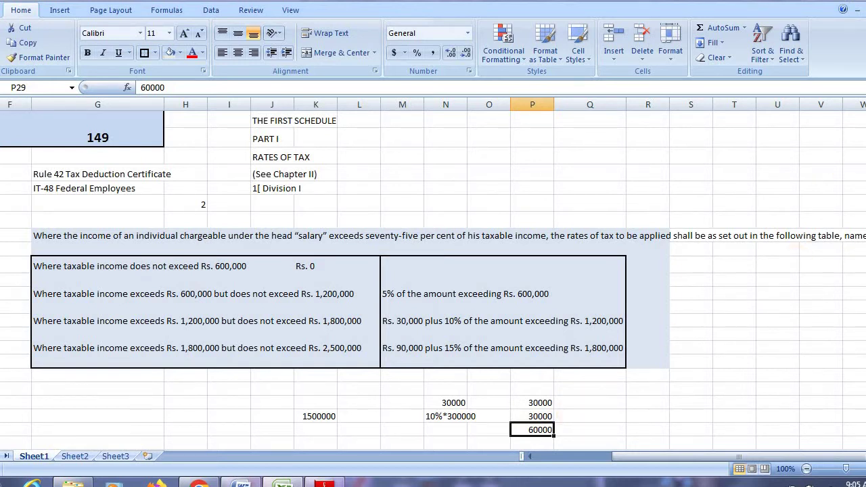
# - Compute the monthly tax in R28 as =60000/12, giving 5000
pyautogui.scroll(1, 433, 280)
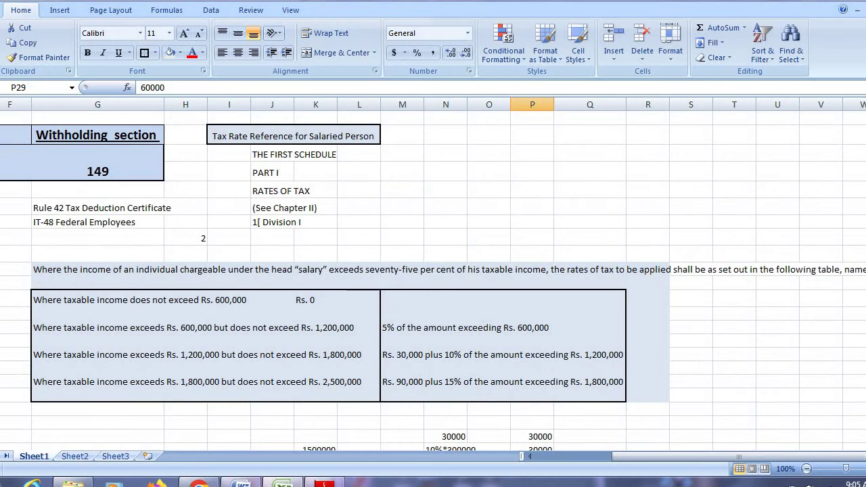
pyautogui.scroll(-2, 667, 392)
pyautogui.click(650, 379)
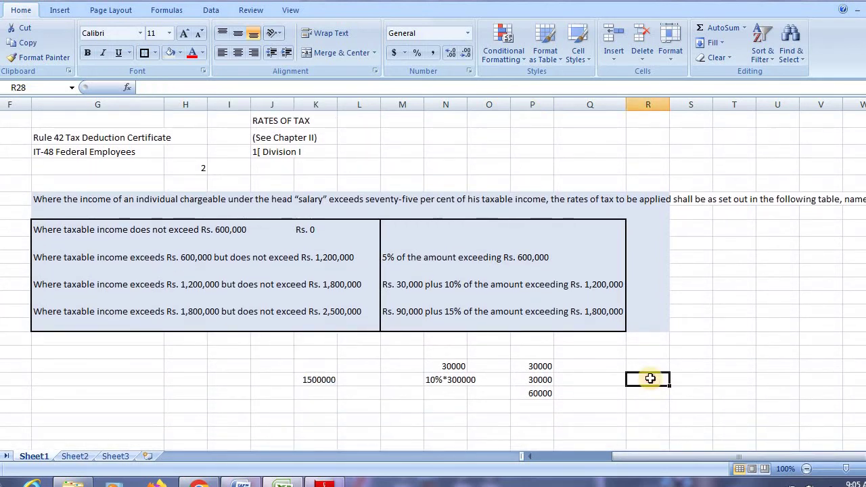
pyautogui.write('60000')
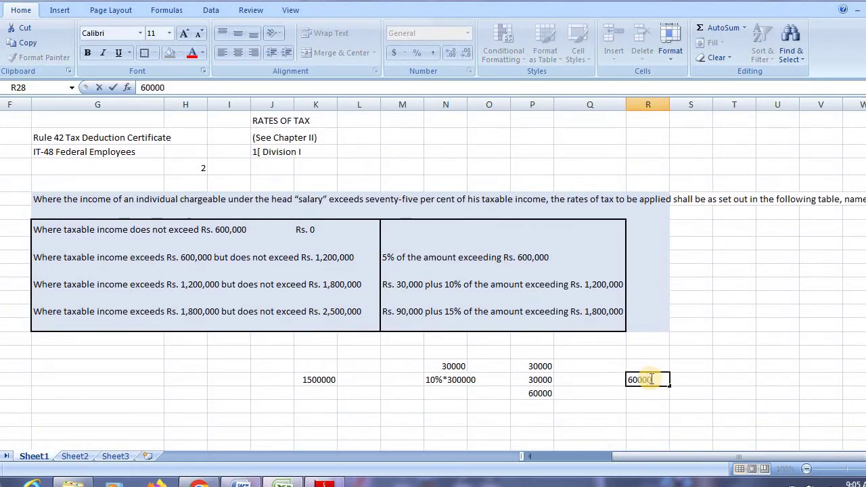
pyautogui.click(628, 379)
pyautogui.write('=')
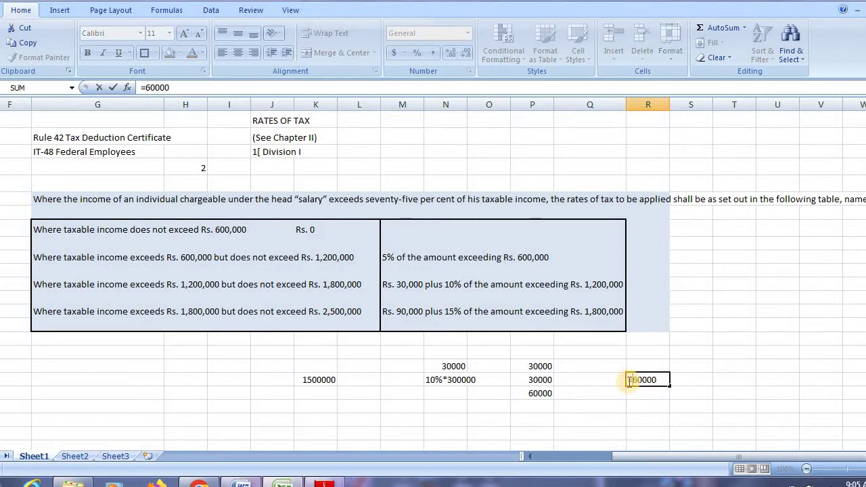
pyautogui.click(660, 380)
pyautogui.write('/12')
pyautogui.press('Return')
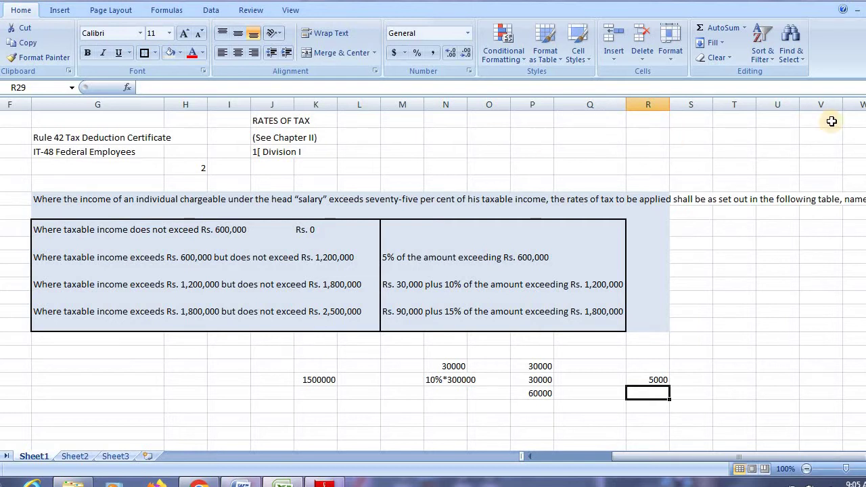
pyautogui.scroll(2, 433, 278)
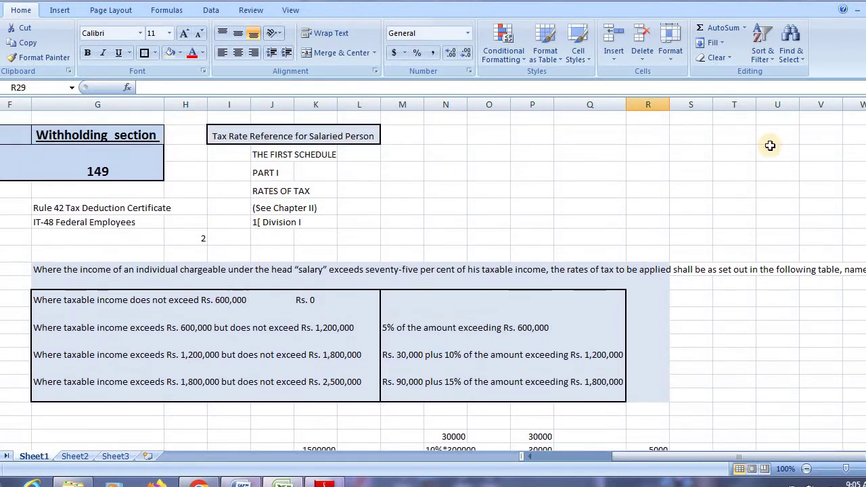
pyautogui.click(271, 173)
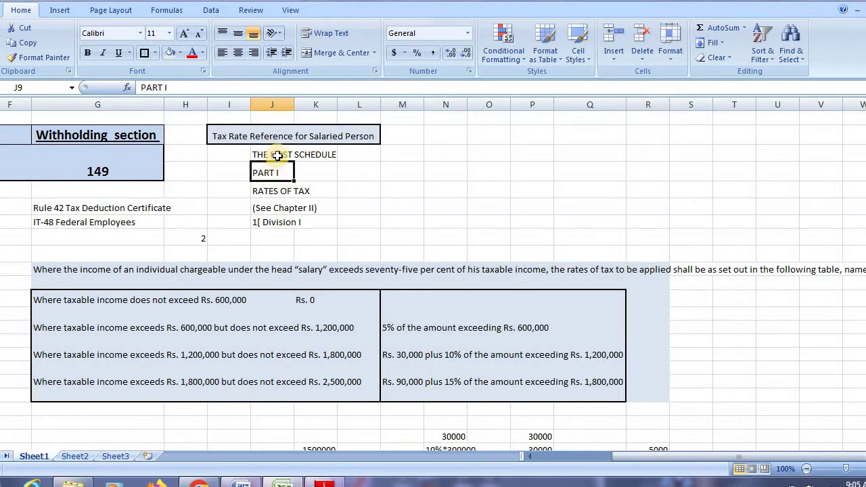
pyautogui.click(274, 156)
pyautogui.click(270, 170)
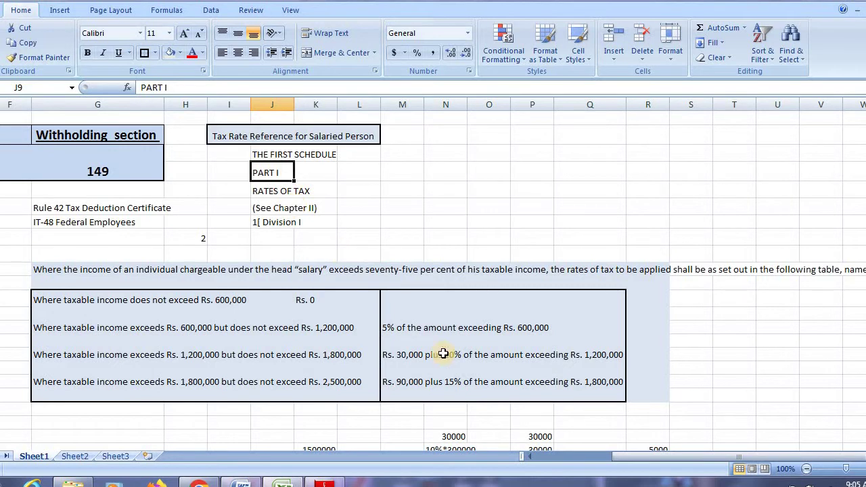
pyautogui.click(285, 283)
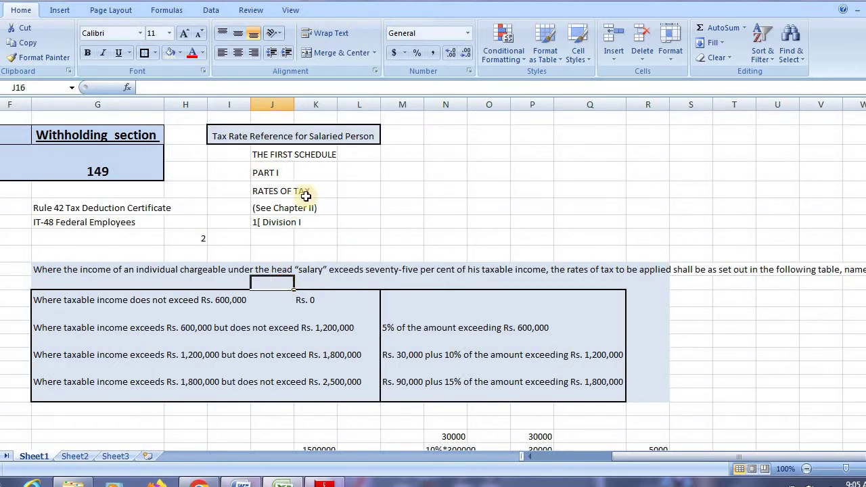
pyautogui.click(276, 155)
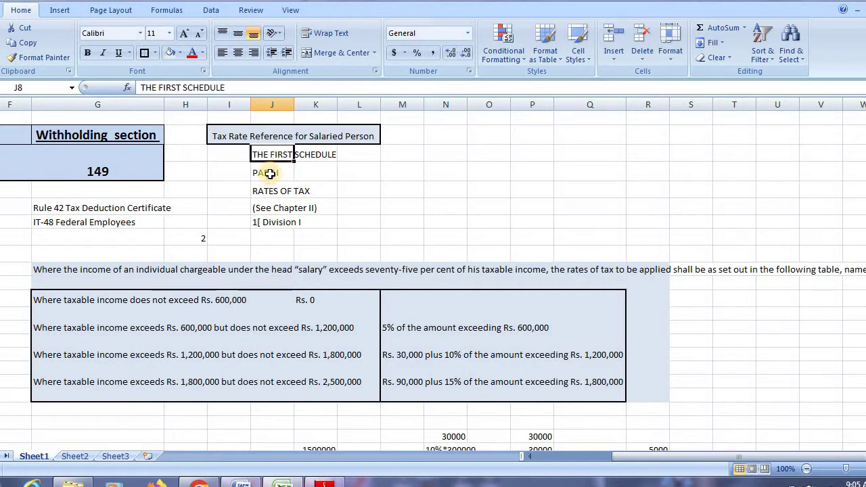
pyautogui.click(269, 174)
pyautogui.click(267, 154)
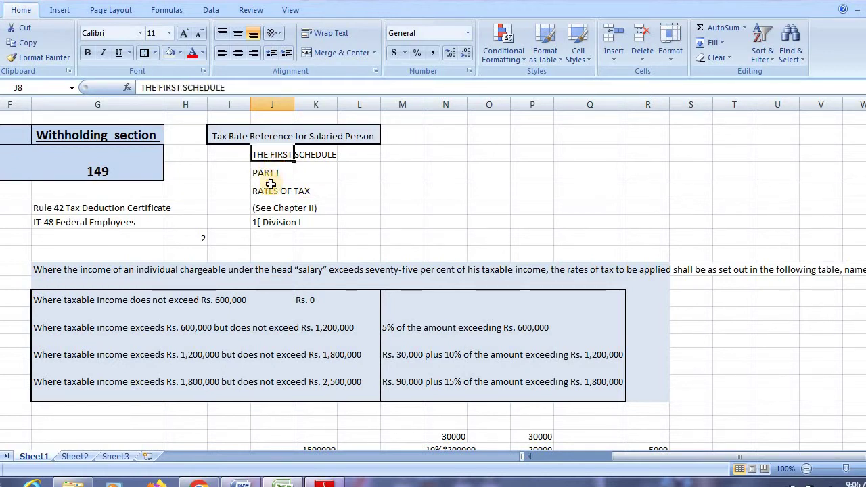
pyautogui.click(271, 186)
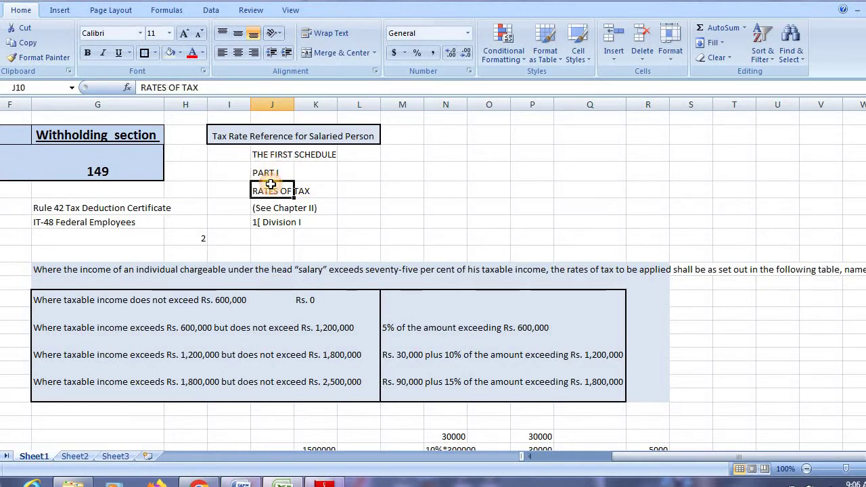
pyautogui.click(269, 221)
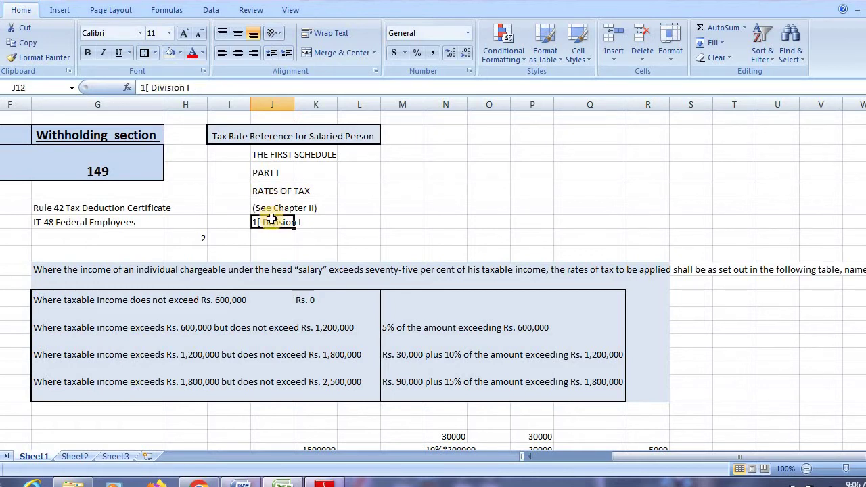
pyautogui.click(284, 187)
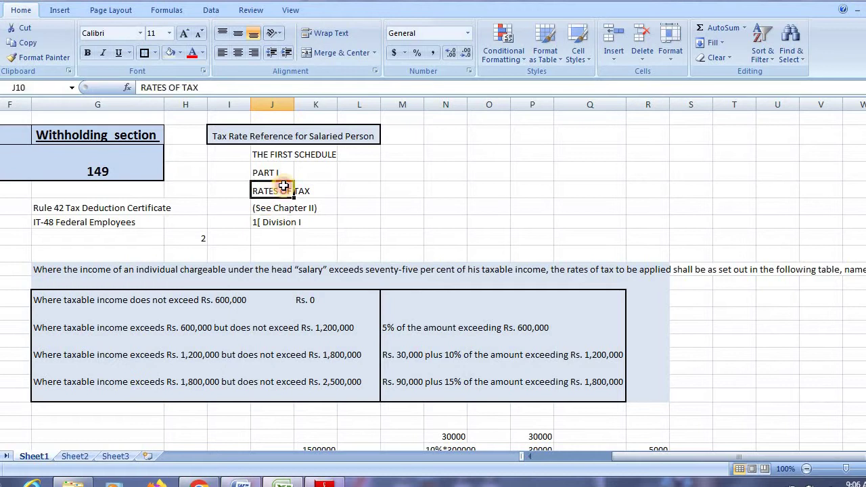
pyautogui.click(270, 221)
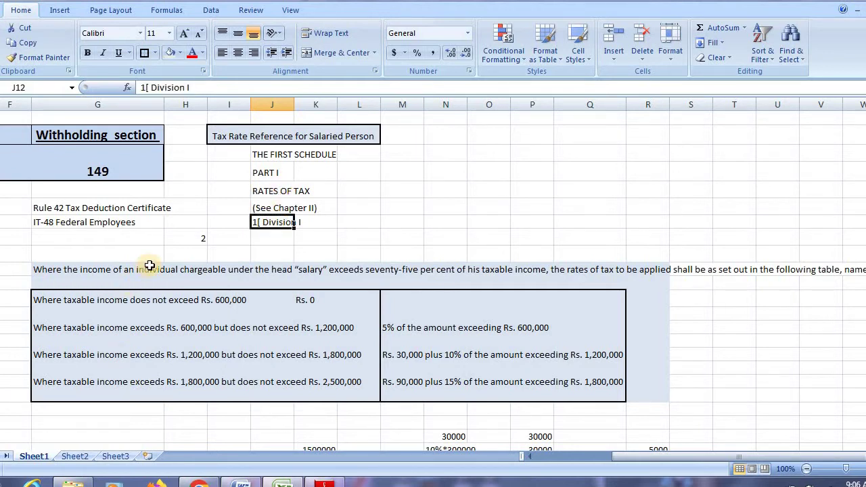
pyautogui.click(190, 268)
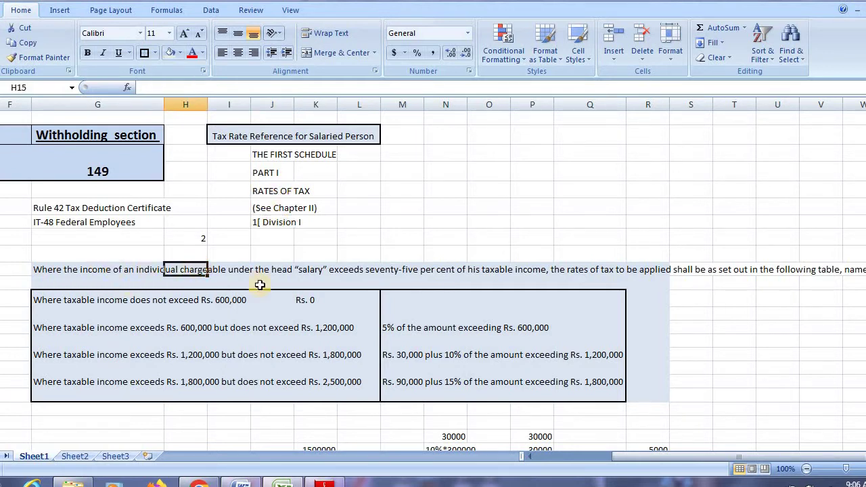
pyautogui.click(368, 273)
pyautogui.click(444, 270)
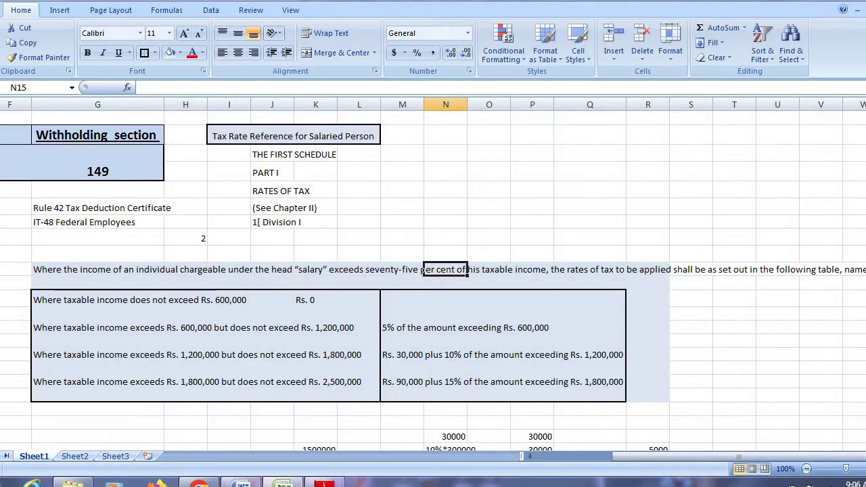
pyautogui.hscroll(1, 712, 336)
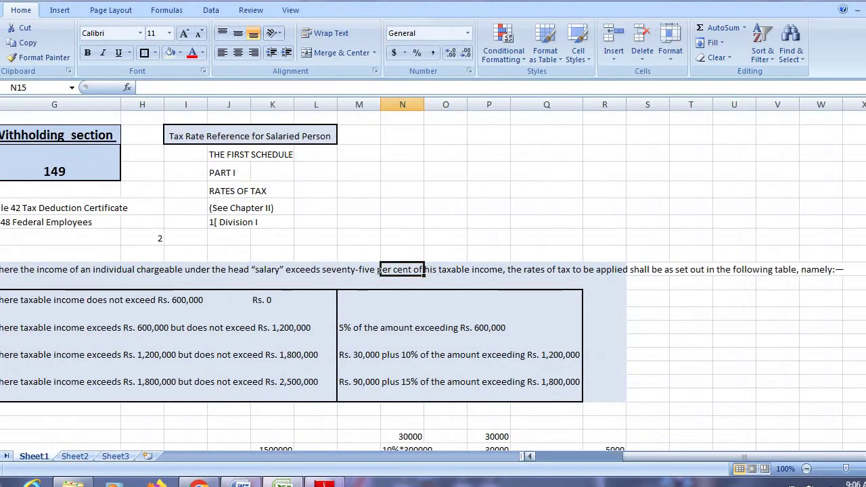
pyautogui.click(734, 267)
pyautogui.click(801, 264)
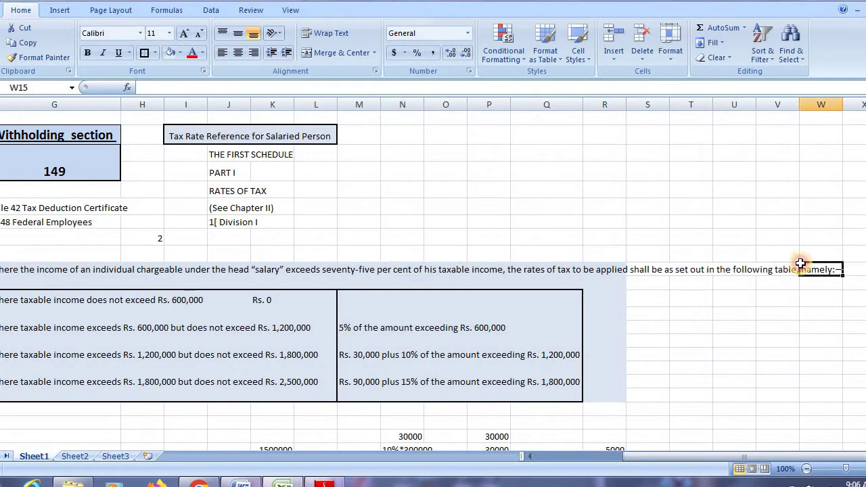
# - Confirm 1500000 sits in E17 under the Teachers Rebate note and select E18 below it
pyautogui.click(529, 458)
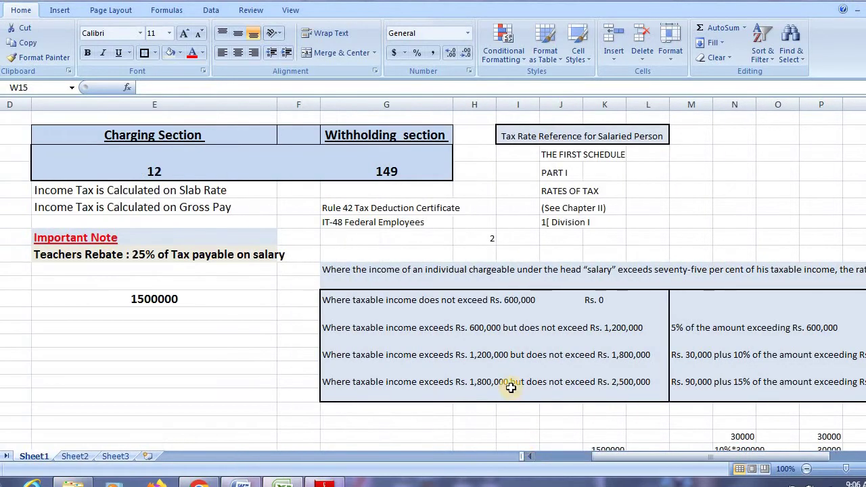
pyautogui.click(444, 422)
pyautogui.click(193, 312)
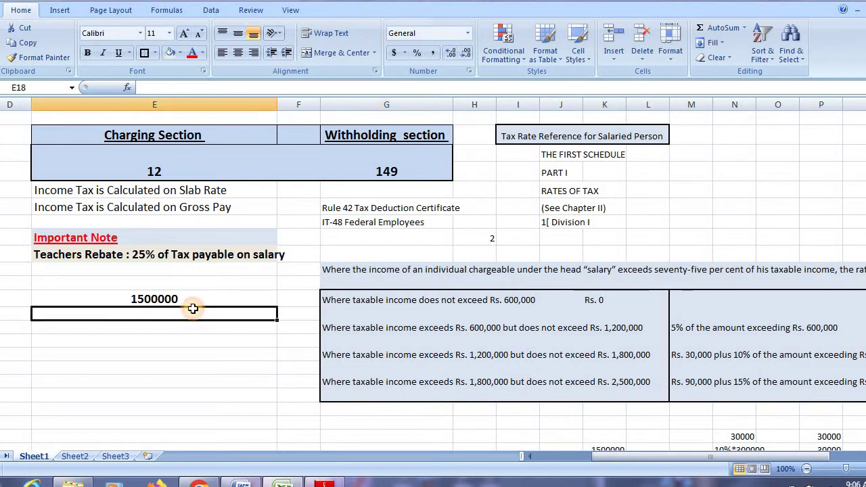
pyautogui.click(185, 372)
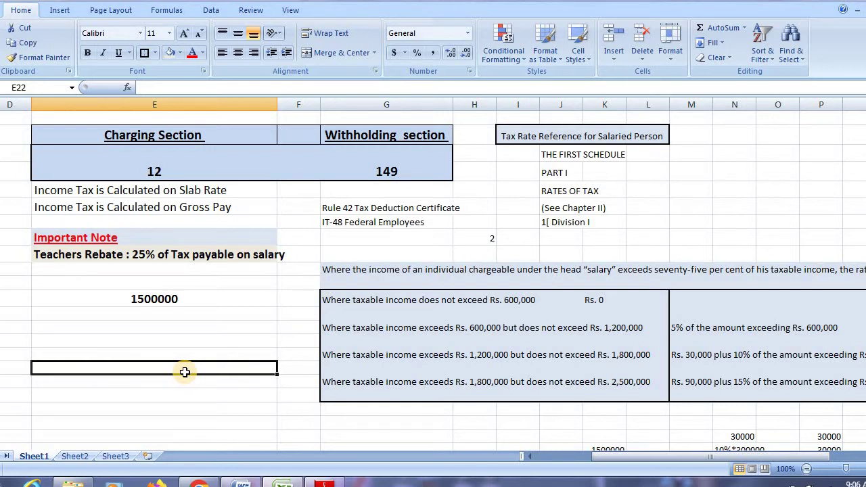
pyautogui.click(155, 283)
pyautogui.click(156, 310)
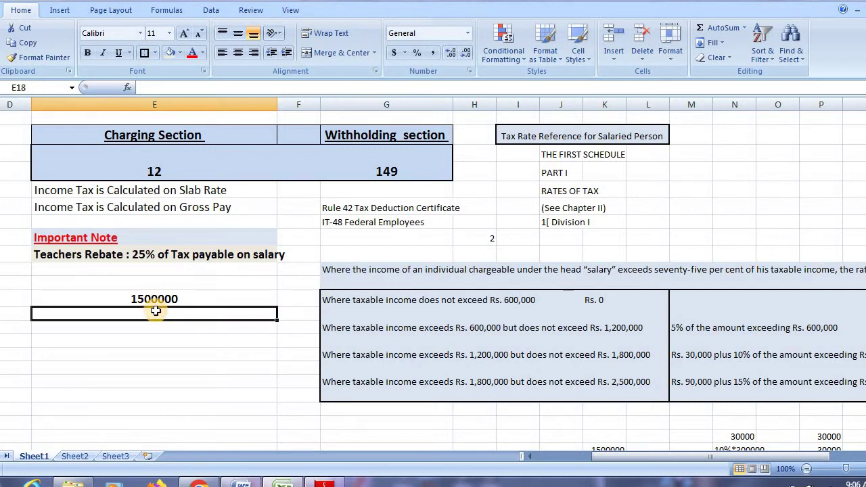
pyautogui.click(168, 298)
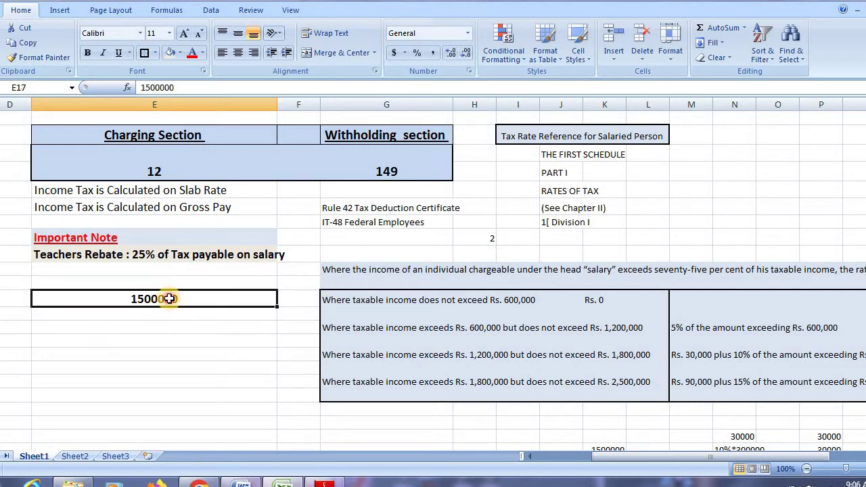
pyautogui.click(63, 310)
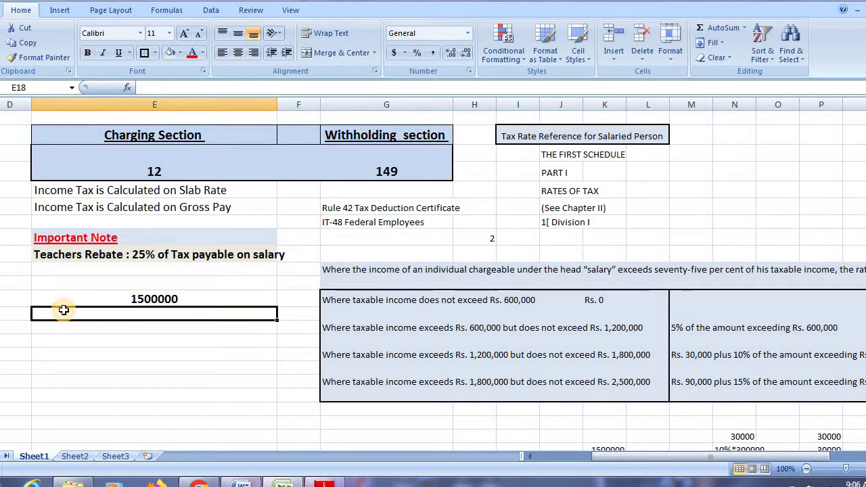
# - Label the amount 'Gross' in E18, correcting the 'Groos' typo
pyautogui.write('Groos')
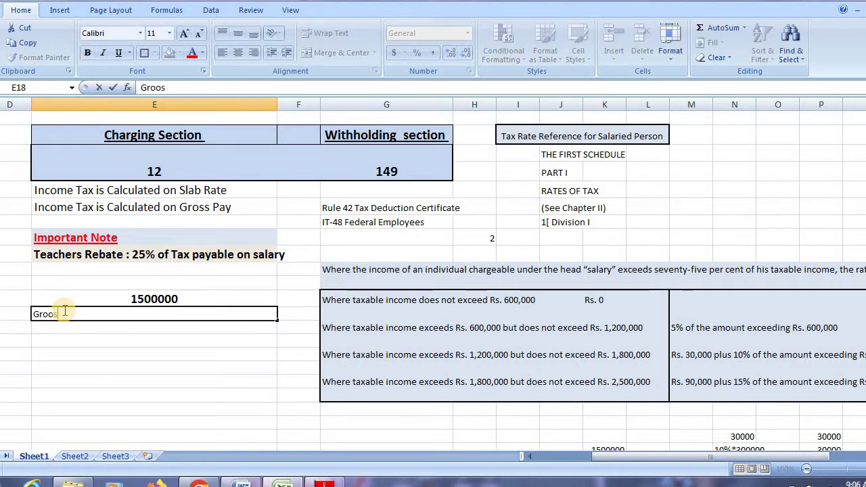
pyautogui.press('Return')
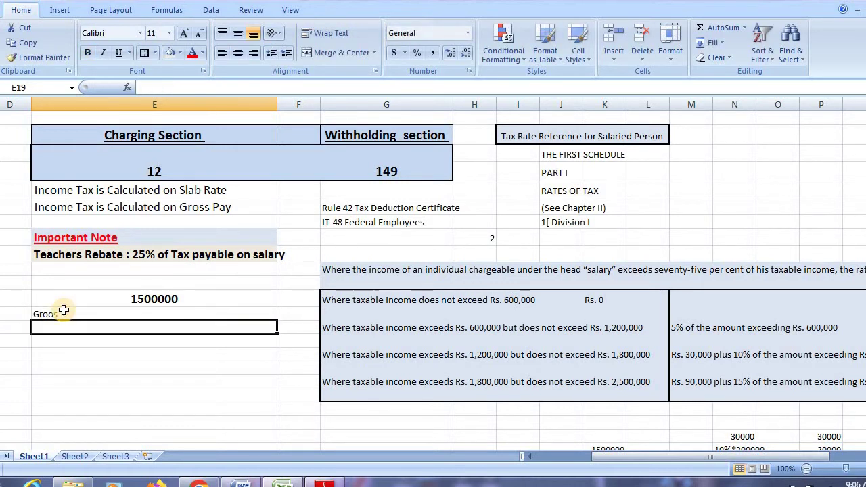
pyautogui.doubleClick(63, 312)
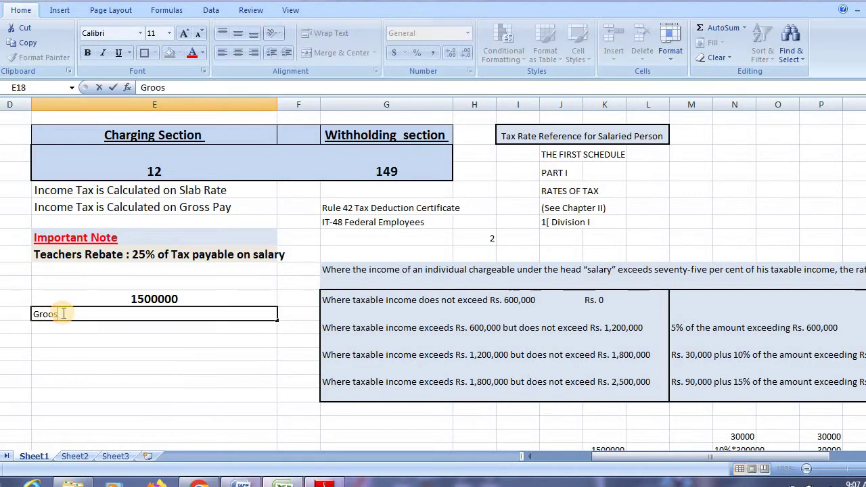
pyautogui.press('BackSpace')
pyautogui.press('BackSpace')
pyautogui.write('ss')
pyautogui.press('Return')
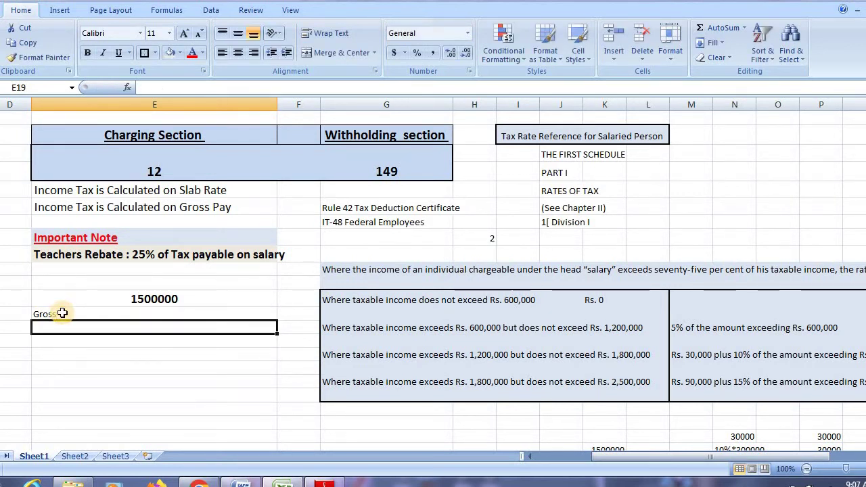
# - Copy the 1500000 amount and select the IRIS code 1009 Total Amount box
pyautogui.click(142, 303)
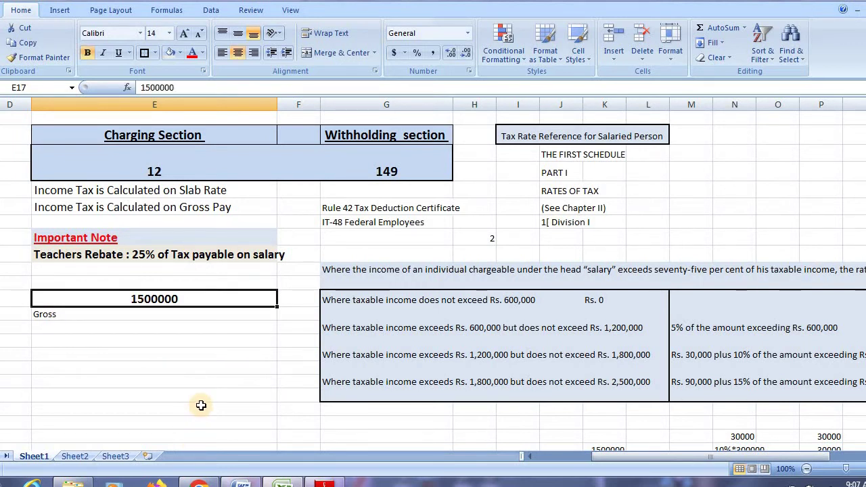
pyautogui.hotkey('ctrl', 'c')
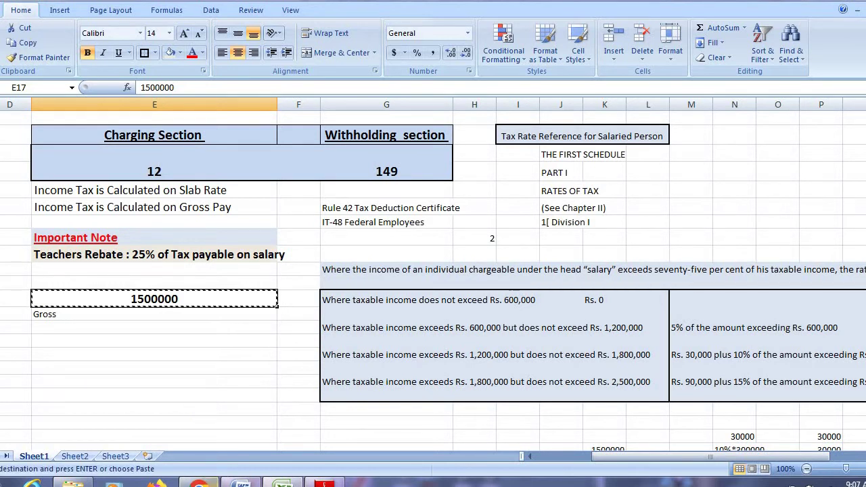
pyautogui.click(220, 481)
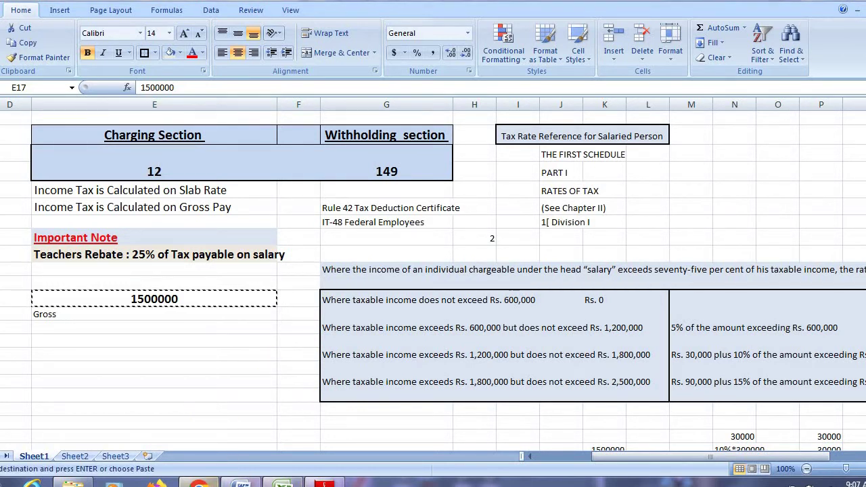
pyautogui.click(198, 484)
pyautogui.click(540, 241)
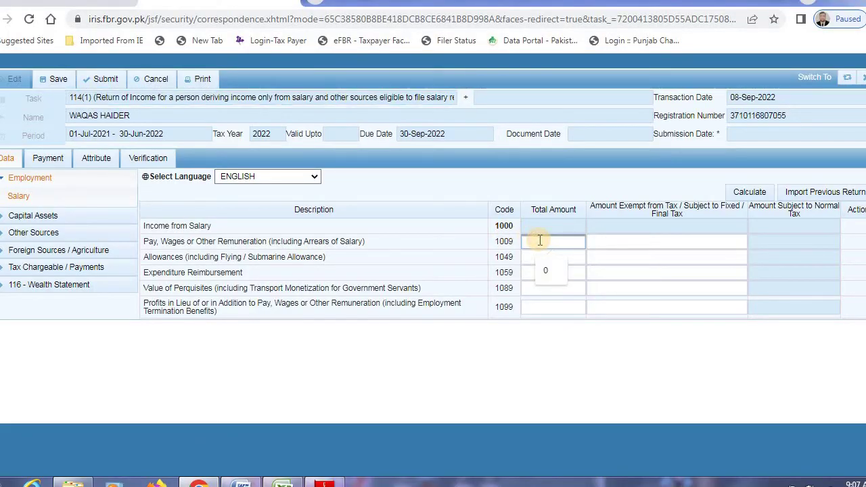
# - Paste 1,500,000 as the code 1009 pay and wages total and calculate the return
pyautogui.hotkey('ctrl', 'v')
pyautogui.click(740, 193)
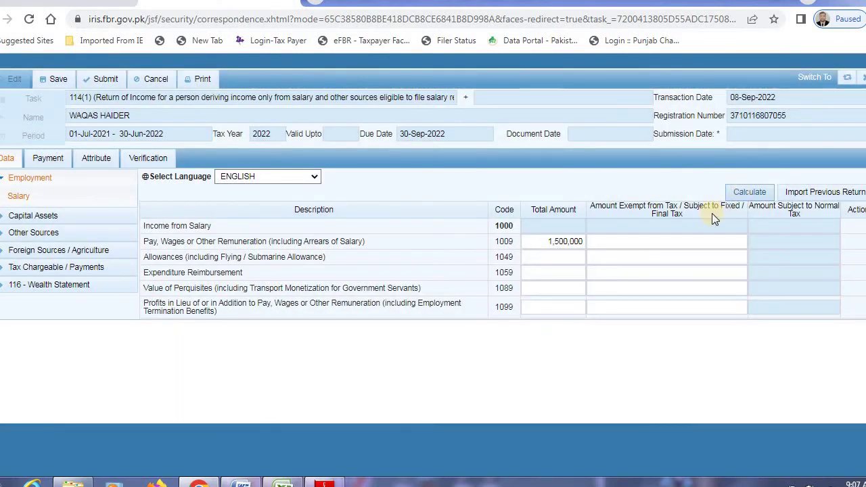
pyautogui.click(738, 193)
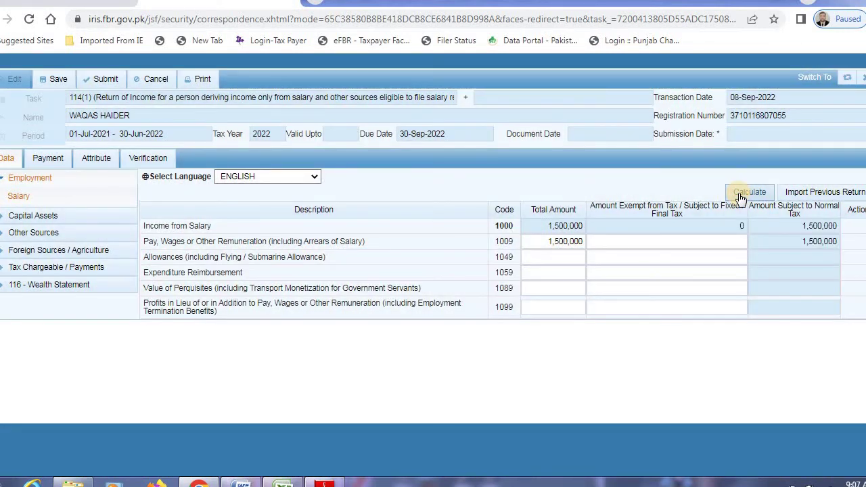
pyautogui.click(740, 193)
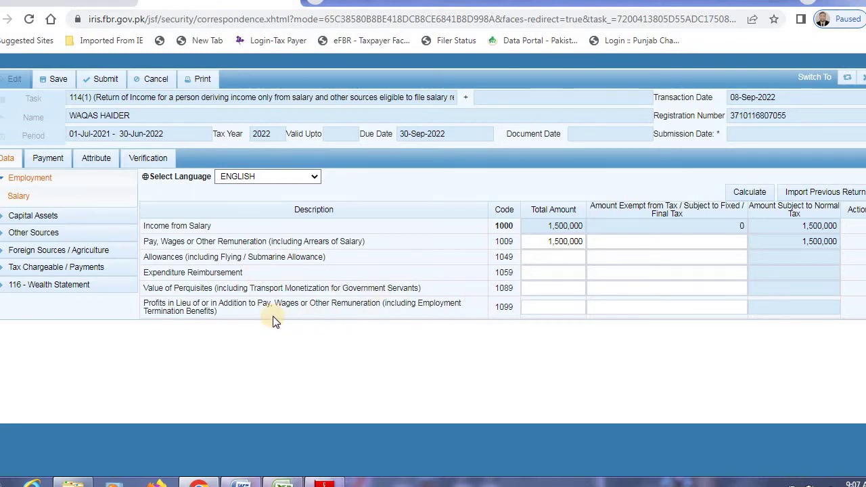
pyautogui.click(729, 193)
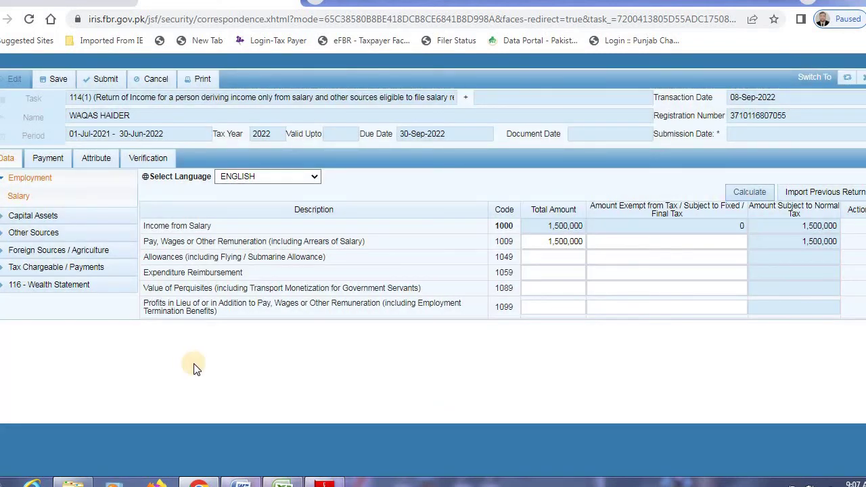
# - Open Tax Chargeable / Payments > Computations to confirm 60,000 tax chargeable
pyautogui.click(60, 268)
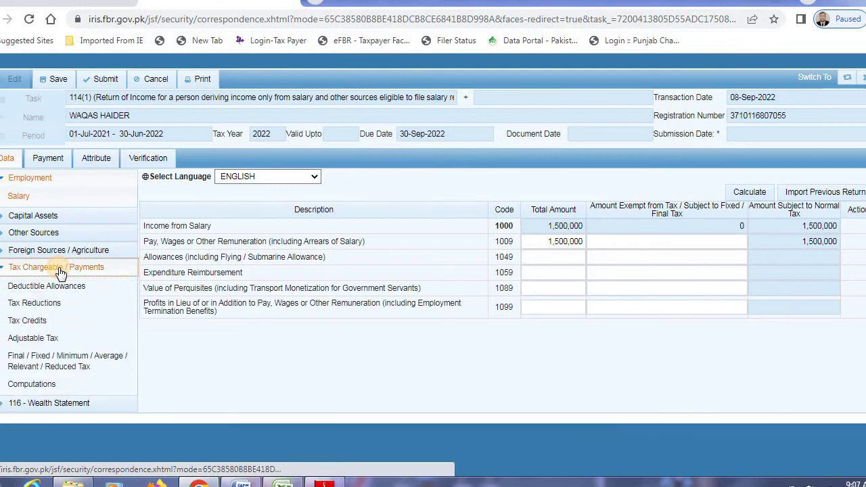
pyautogui.click(32, 385)
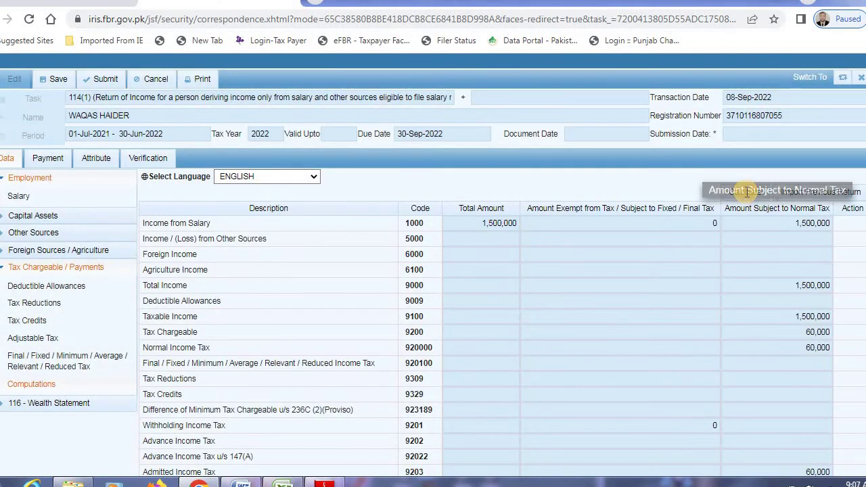
pyautogui.click(746, 193)
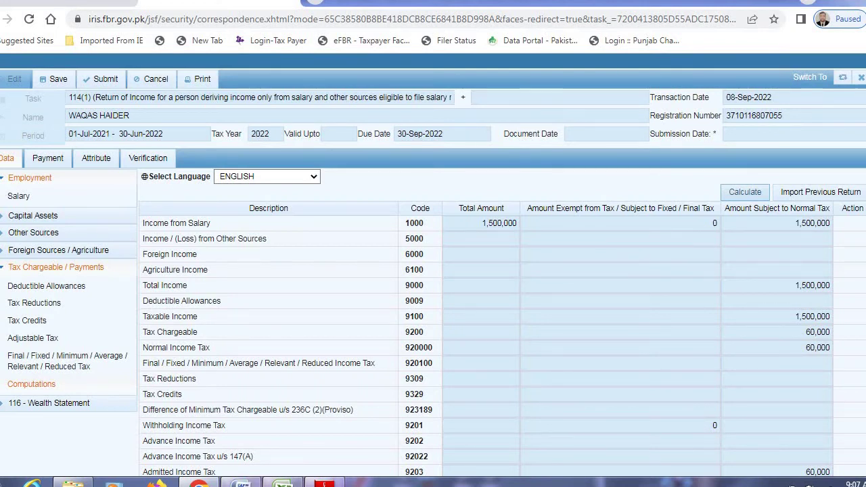
pyautogui.moveTo(283, 484)
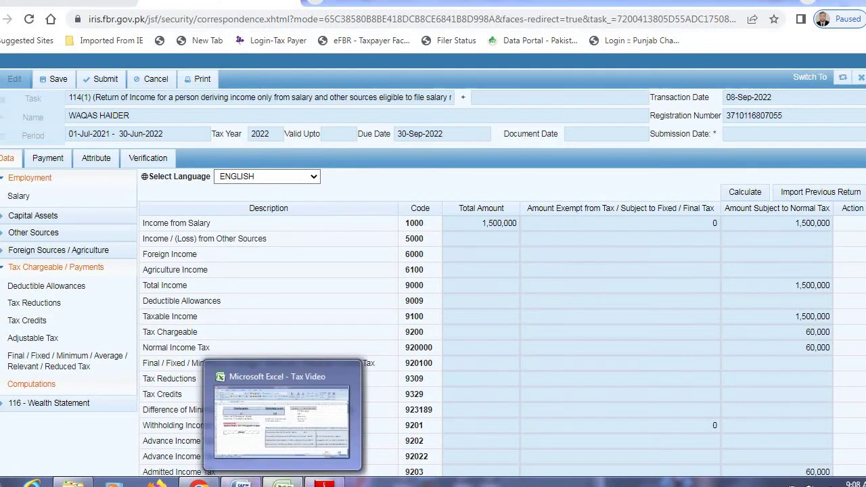
pyautogui.click(271, 414)
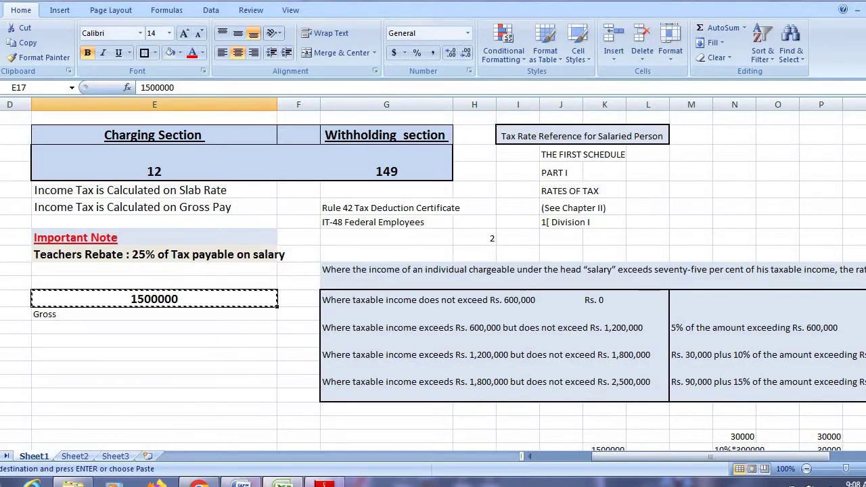
# - Review the 1,200,000–1,800,000 slab: Rs. 30,000 plus 10% of the amount exceeding 1,200,000
pyautogui.scroll(-1, 433, 279)
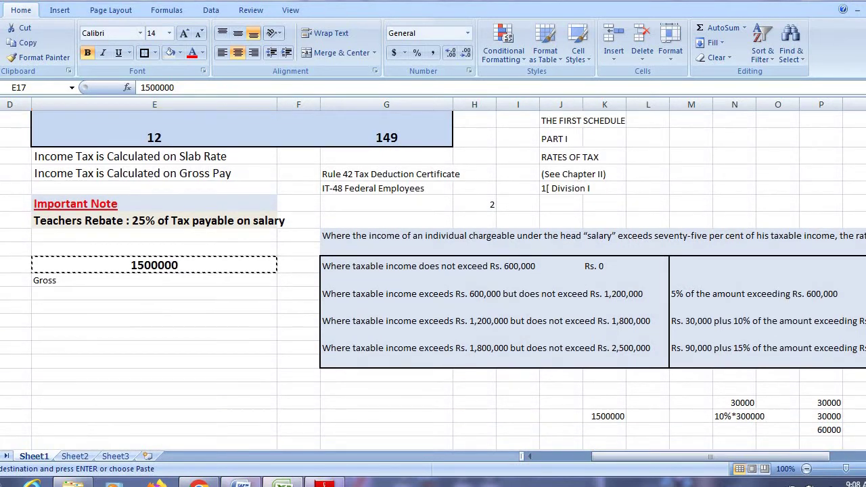
pyautogui.hscroll(1, 433, 279)
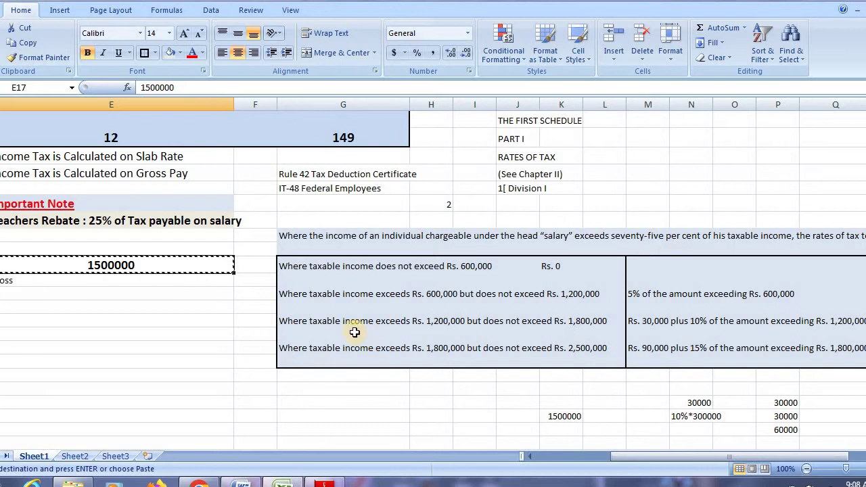
pyautogui.click(325, 330)
pyautogui.click(526, 321)
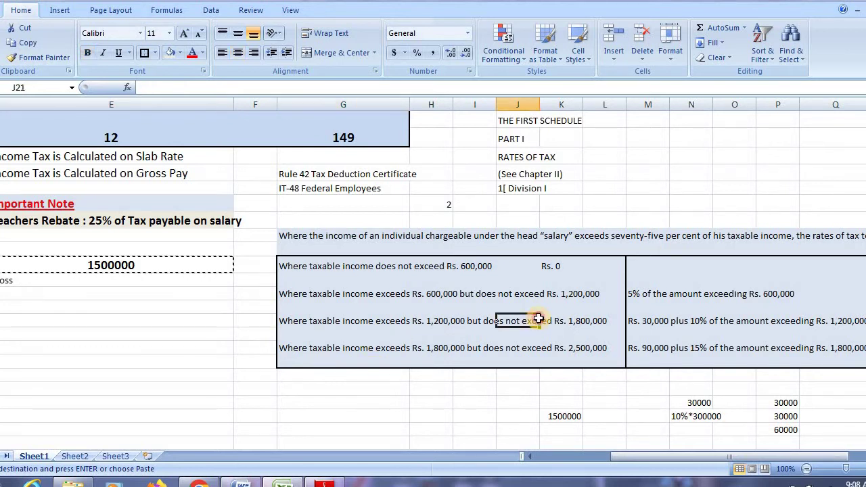
pyautogui.click(655, 325)
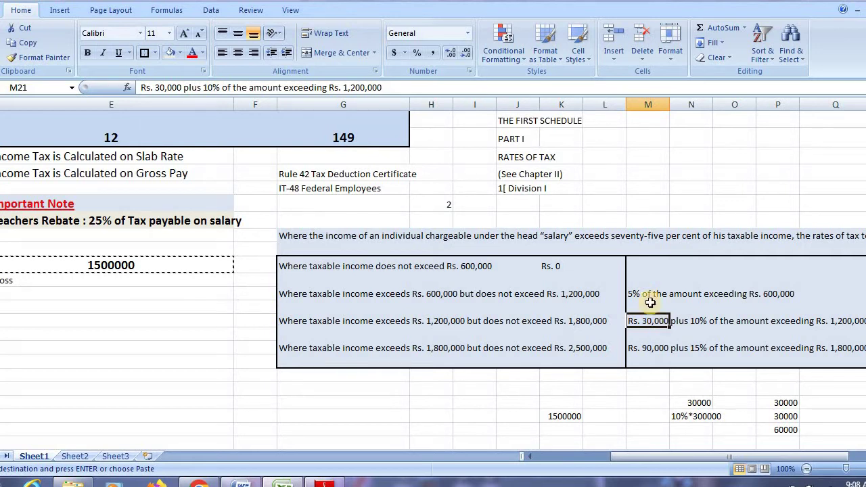
pyautogui.click(641, 293)
pyautogui.click(644, 322)
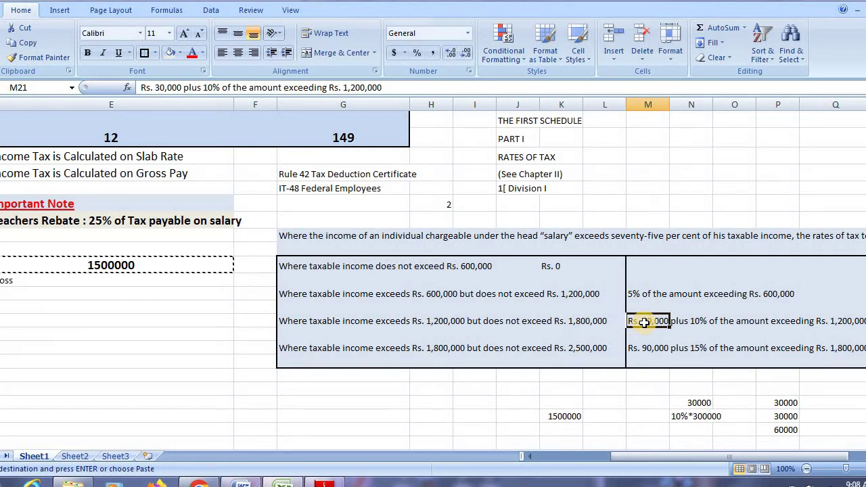
pyautogui.click(691, 323)
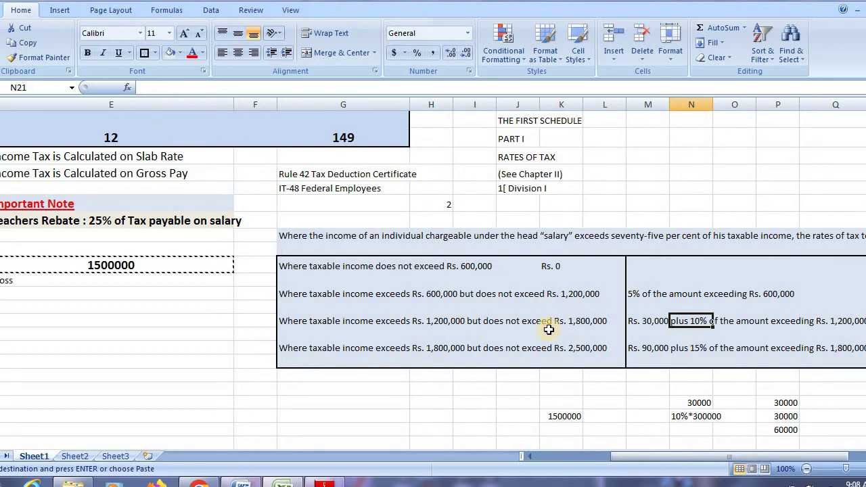
pyautogui.click(443, 323)
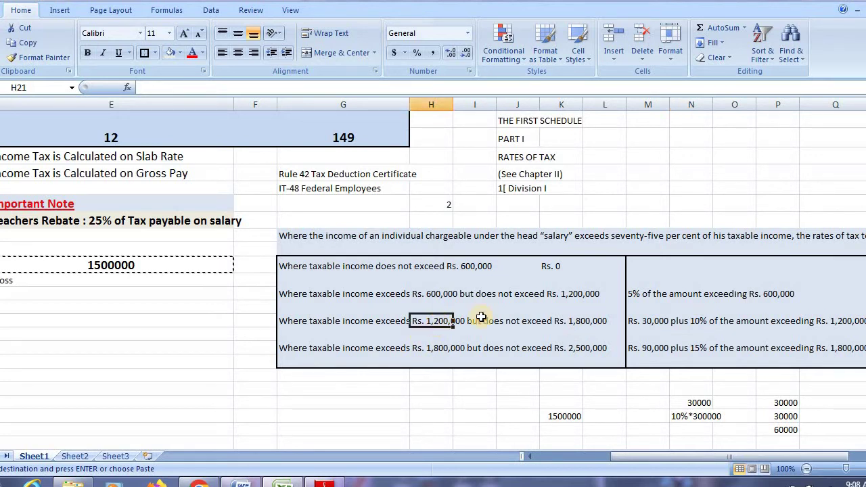
pyautogui.click(714, 322)
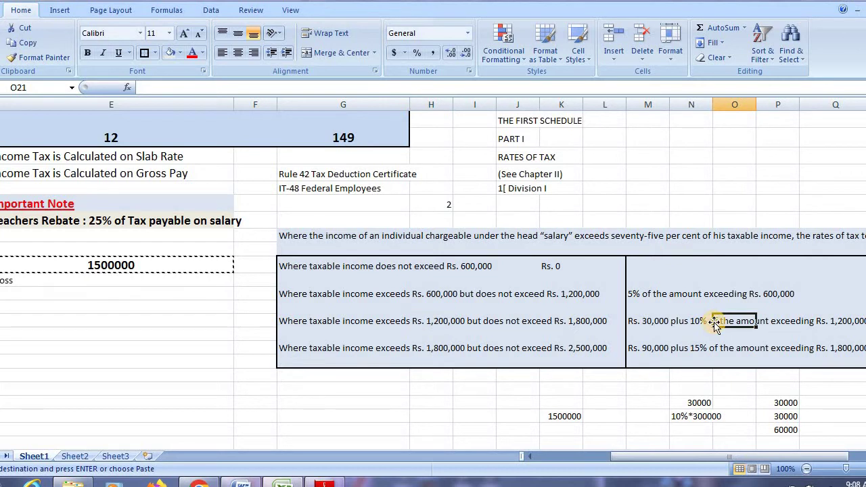
pyautogui.click(789, 319)
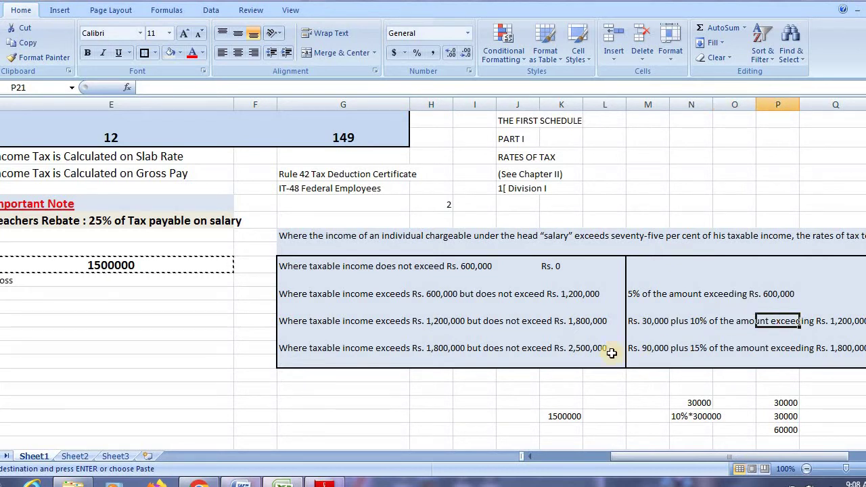
pyautogui.click(696, 321)
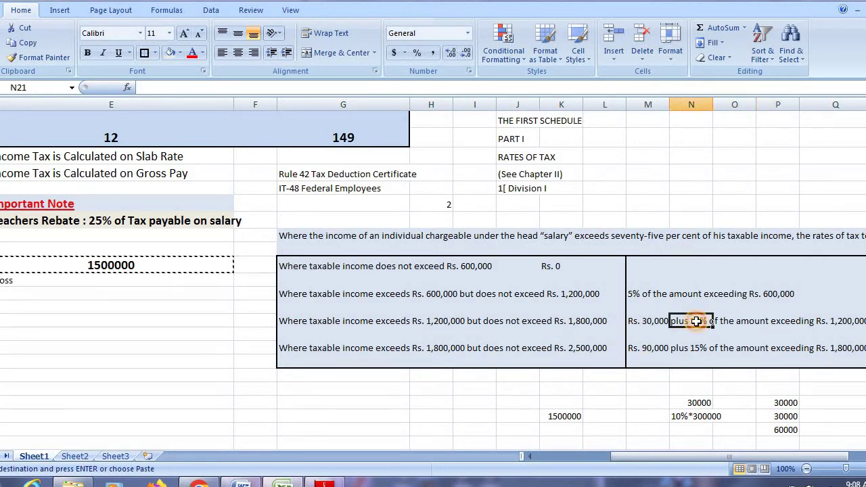
# - Verify 10% × 300,000 = 30,000 and the 60,000 total, then bring up the IRIS return
pyautogui.click(704, 416)
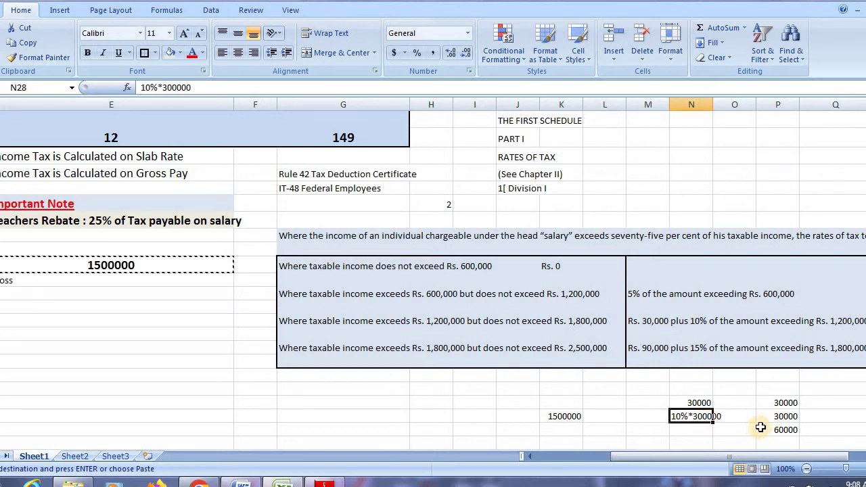
pyautogui.click(784, 416)
pyautogui.click(785, 430)
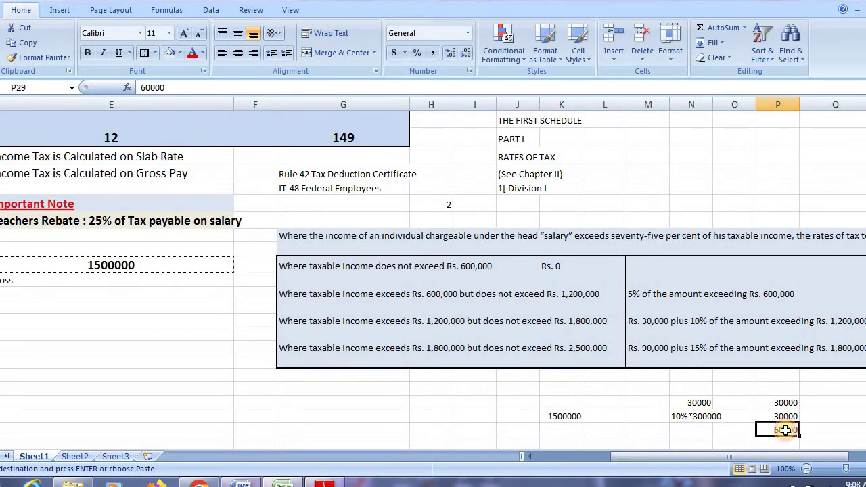
pyautogui.click(783, 417)
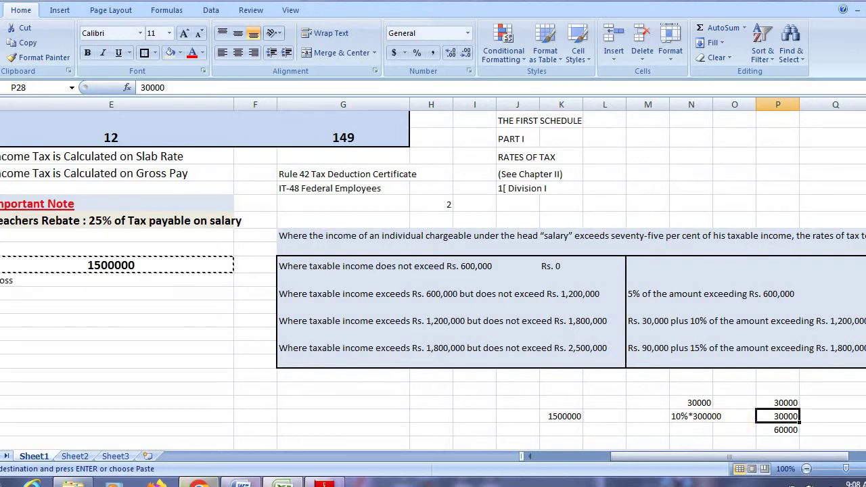
pyautogui.hotkey('alt', 'Tab')
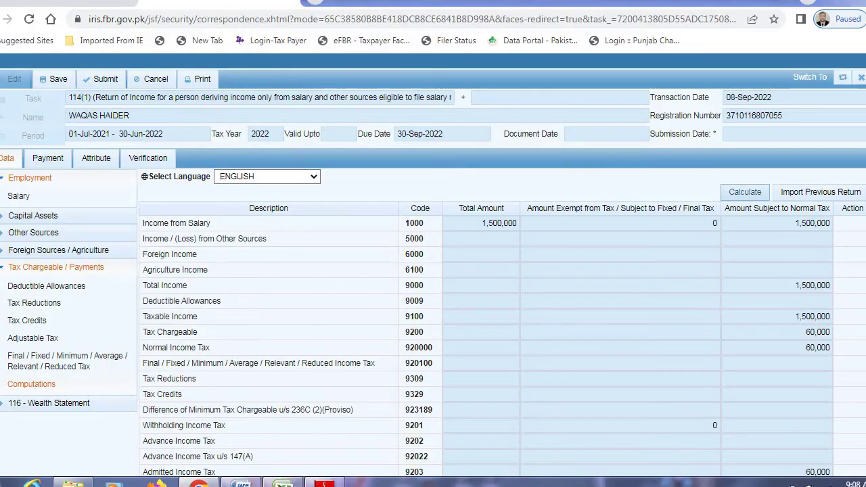
# - Compare IRIS's 60,000 tax chargeable, then return to Excel's Rule 42 Tax Deduction Certificate note
pyautogui.scroll(-1, 433, 271)
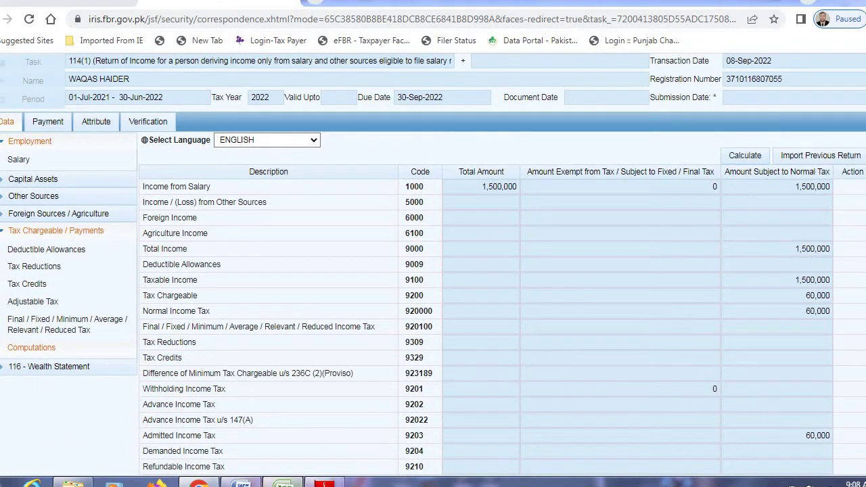
pyautogui.click(283, 483)
pyautogui.click(345, 174)
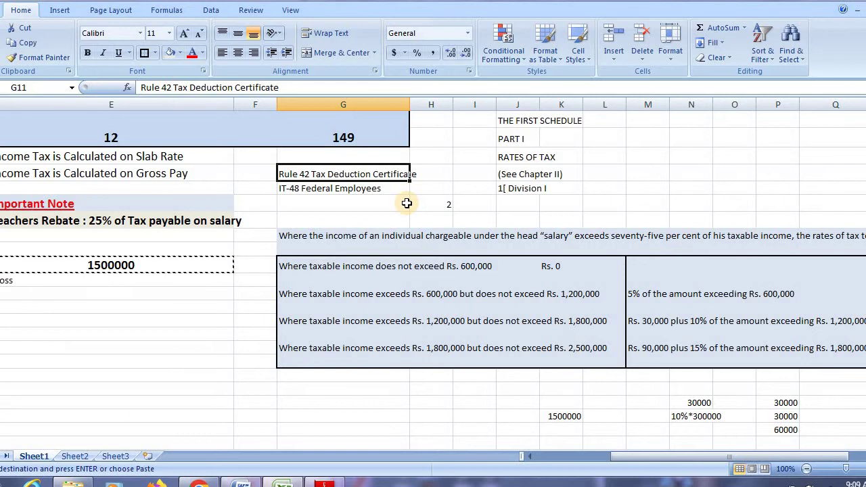
# - Review the section 149, Rule 42 certificate and IT-48 Federal Employees notes, then switch to IRIS
pyautogui.click(357, 188)
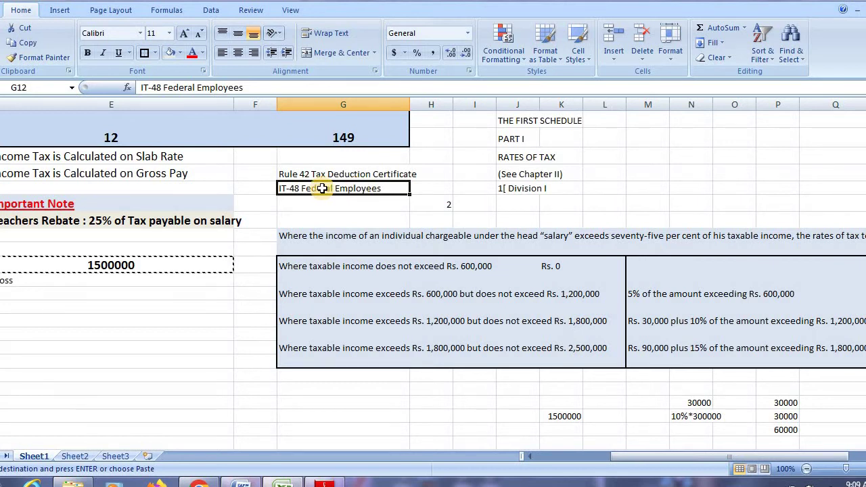
pyautogui.click(340, 127)
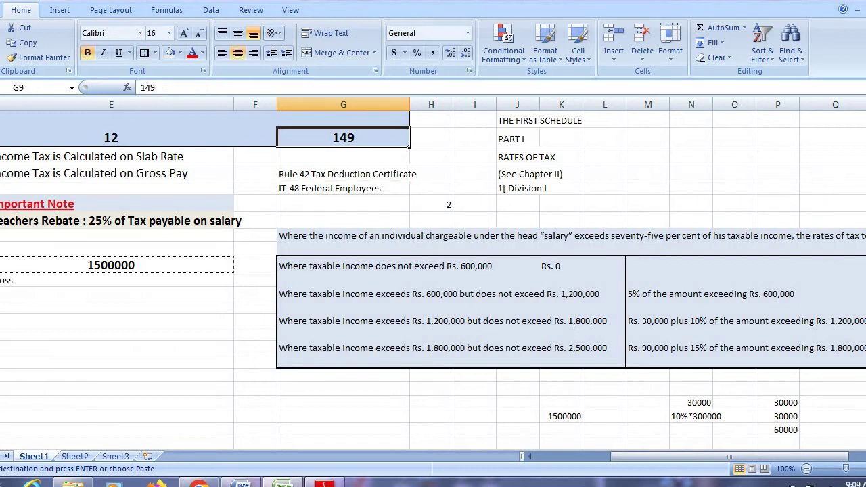
pyautogui.scroll(1, 321, 312)
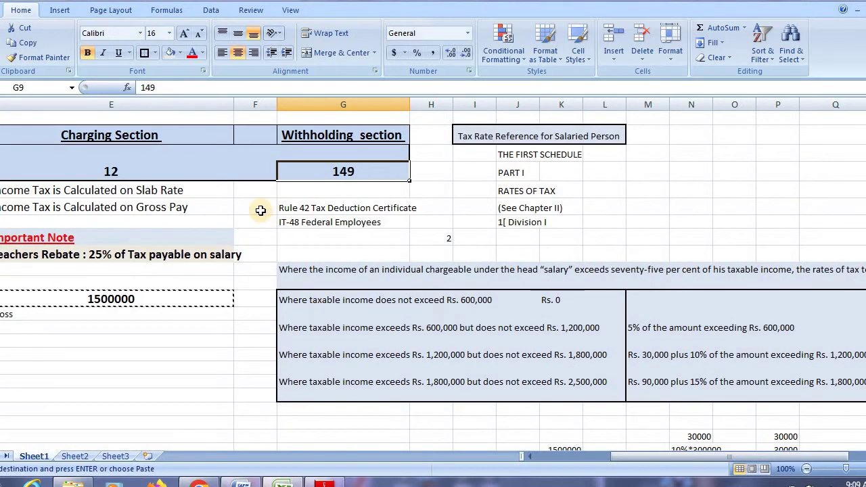
pyautogui.click(288, 222)
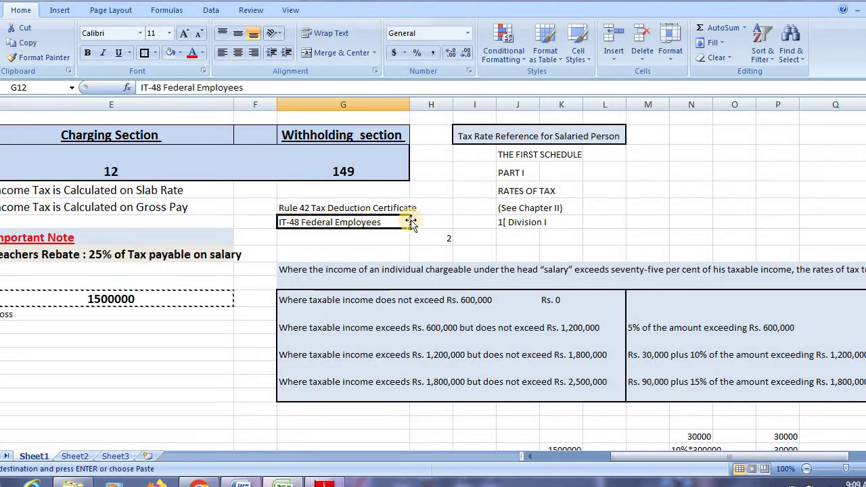
pyautogui.click(298, 209)
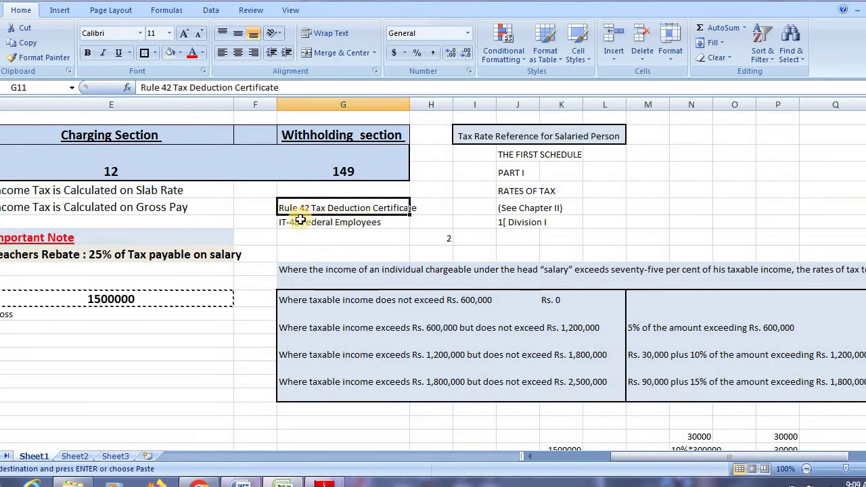
pyautogui.click(299, 220)
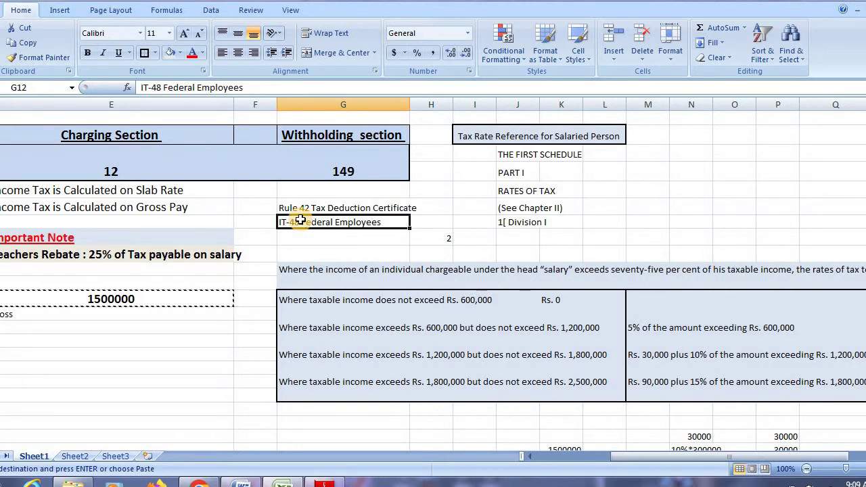
pyautogui.click(198, 484)
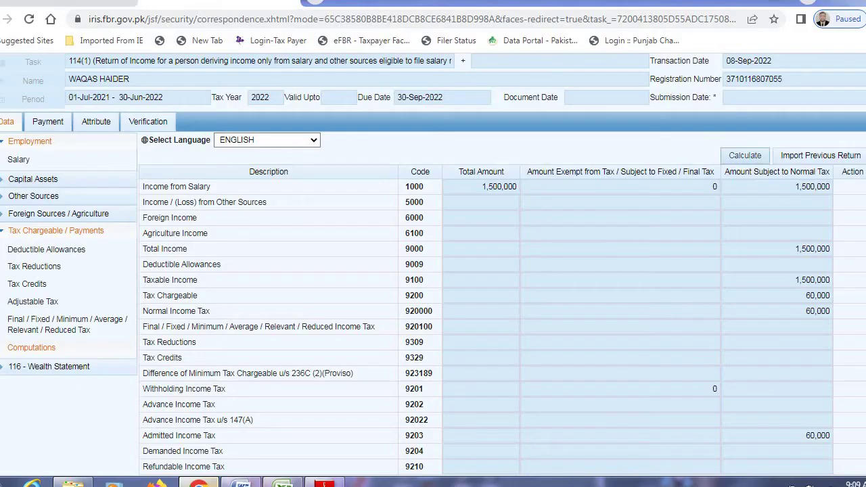
# - Enter 60000 as salary tax deducted u/s 149 under Adjustable Tax and recalculate the return
pyautogui.doubleClick(804, 439)
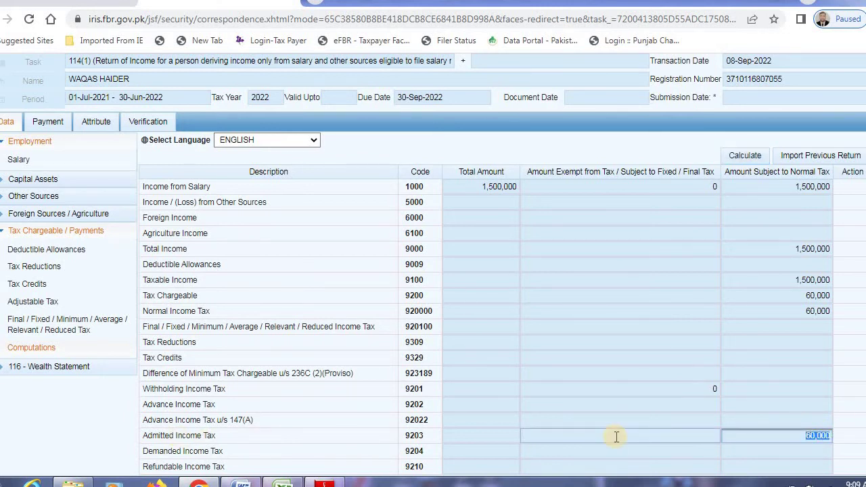
pyautogui.click(48, 306)
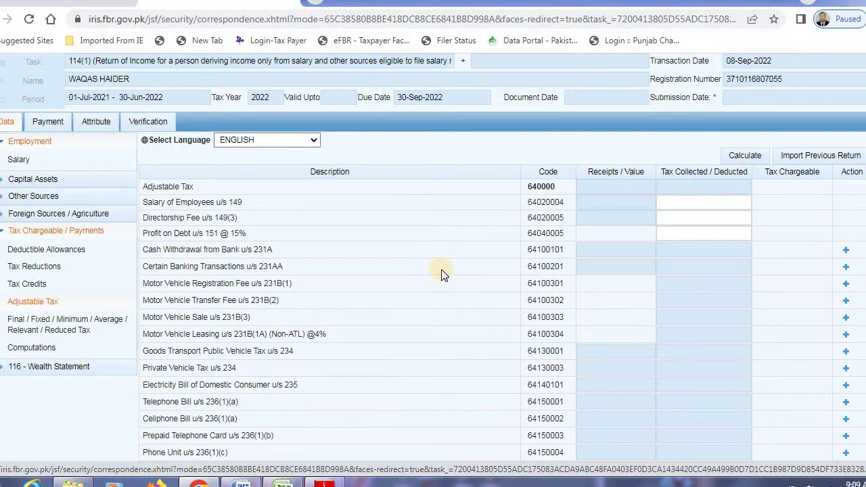
pyautogui.click(677, 201)
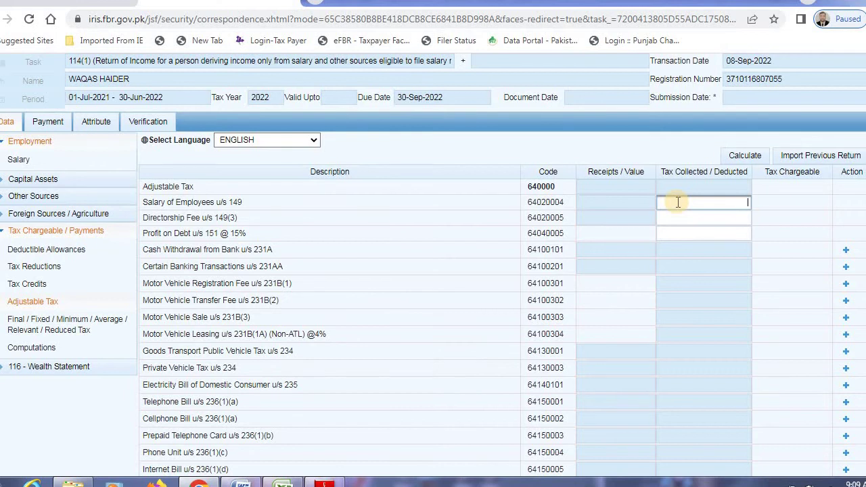
pyautogui.write('600000')
pyautogui.click(734, 157)
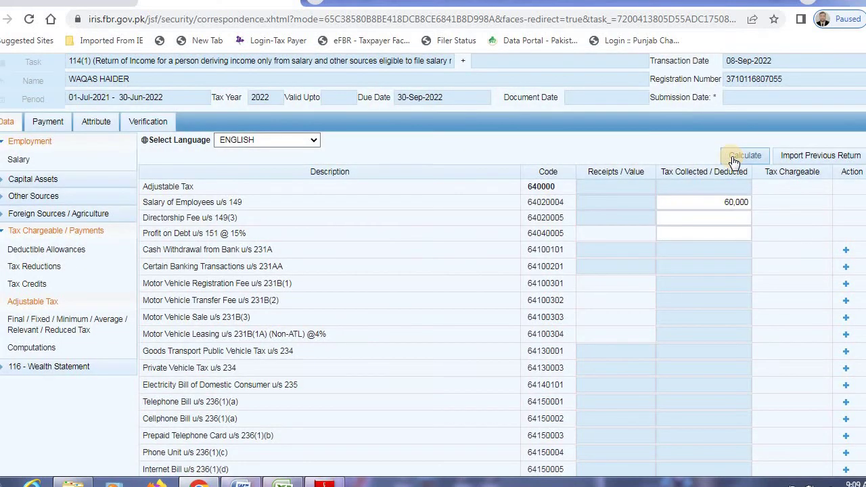
pyautogui.click(734, 157)
pyautogui.click(738, 157)
pyautogui.scroll(-3, 433, 271)
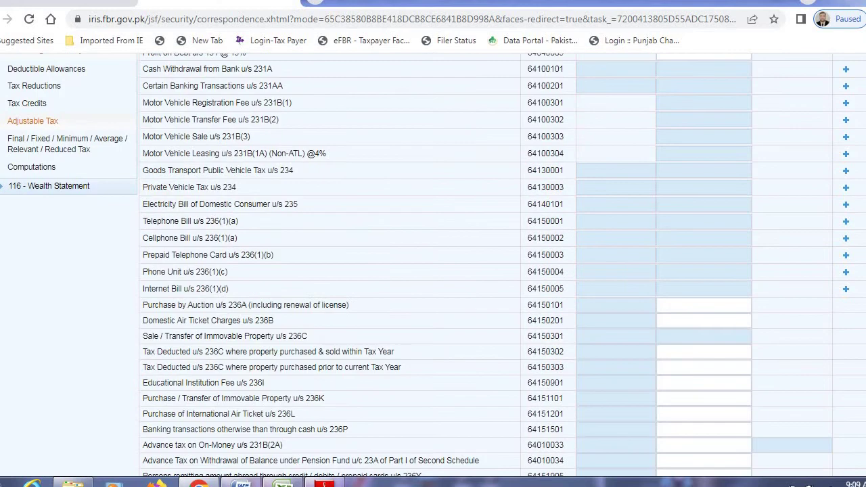
# - Check Computations now show 60,000 withholding tax, view Tax Reductions, then return to Excel
pyautogui.click(16, 168)
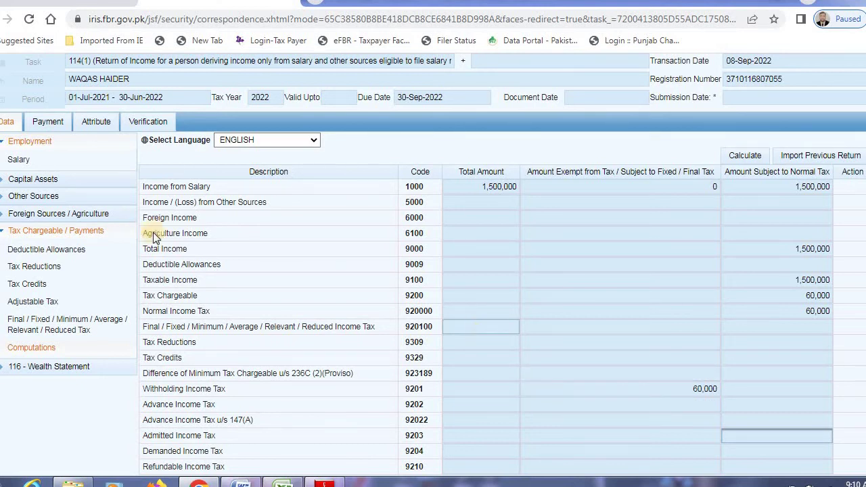
pyautogui.click(41, 267)
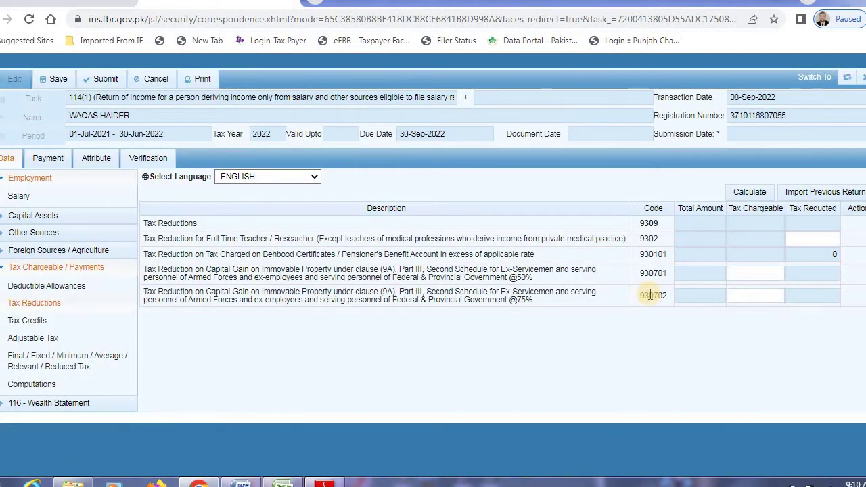
pyautogui.click(28, 338)
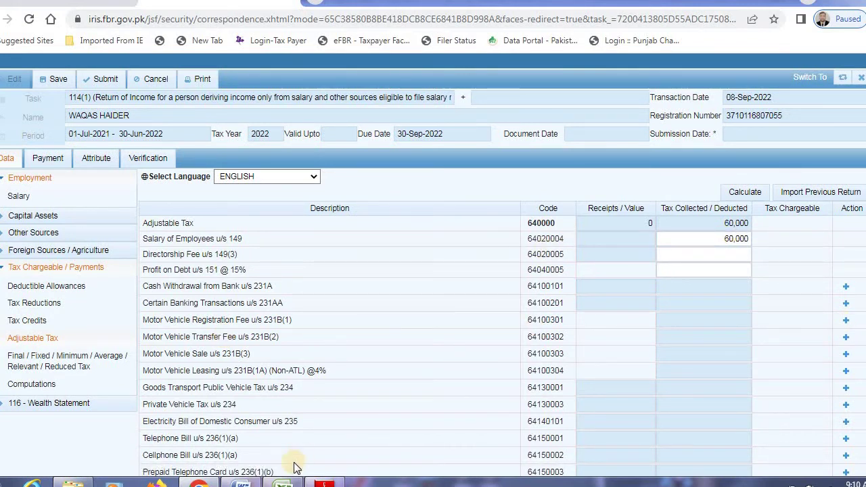
pyautogui.click(282, 483)
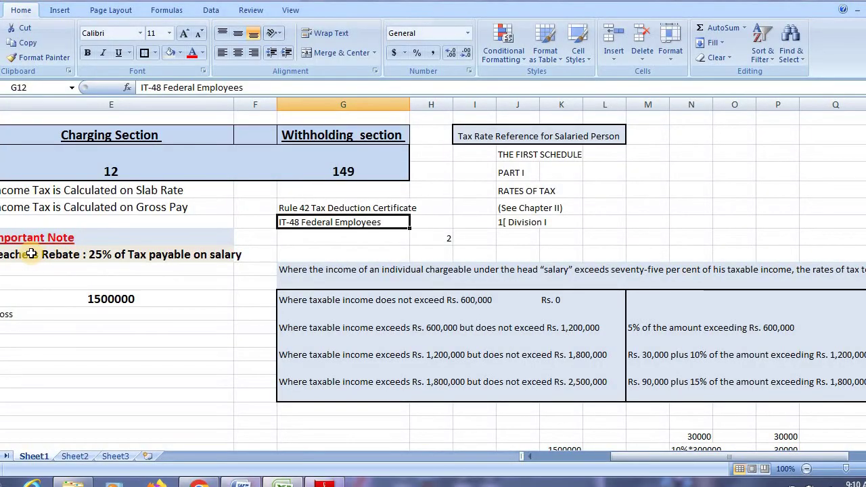
# - Review the Teachers Rebate note of 25% of salary tax, then return to IRIS Adjustable Tax
pyautogui.click(532, 457)
pyautogui.click(532, 457)
pyautogui.click(201, 259)
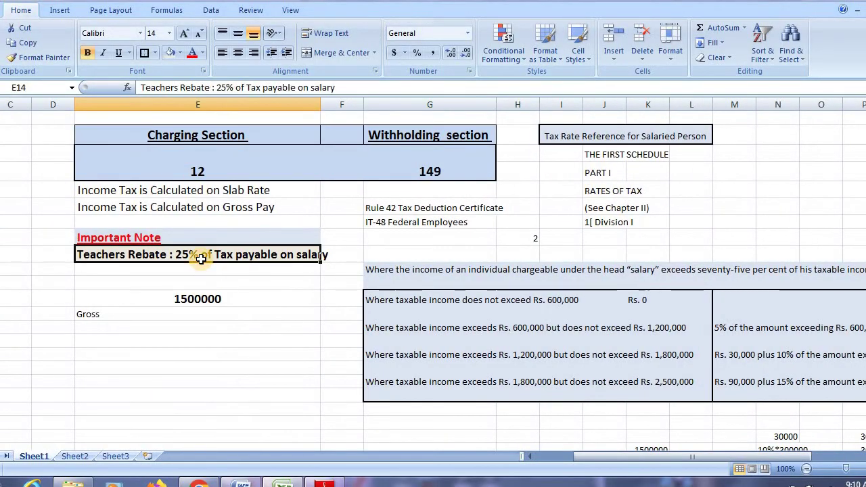
pyautogui.click(252, 309)
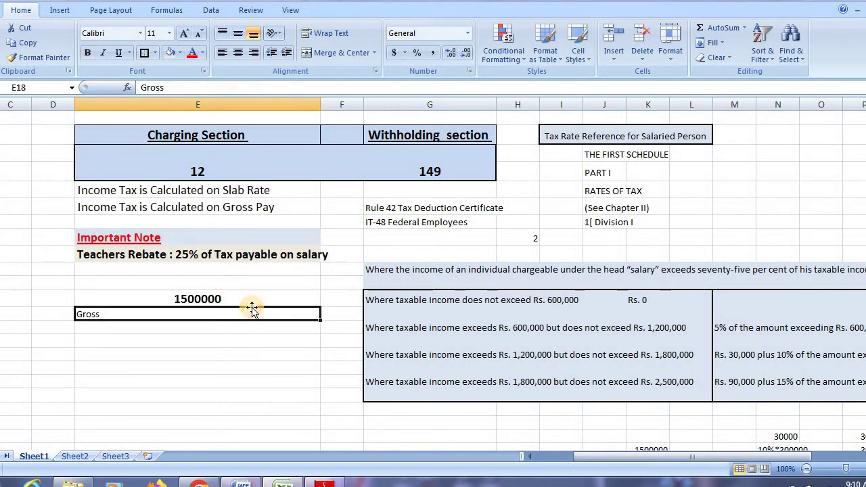
pyautogui.click(192, 258)
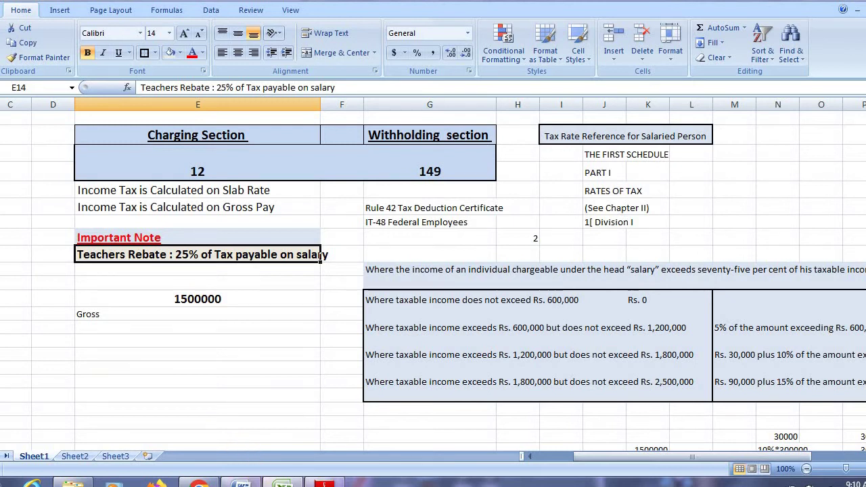
pyautogui.click(198, 482)
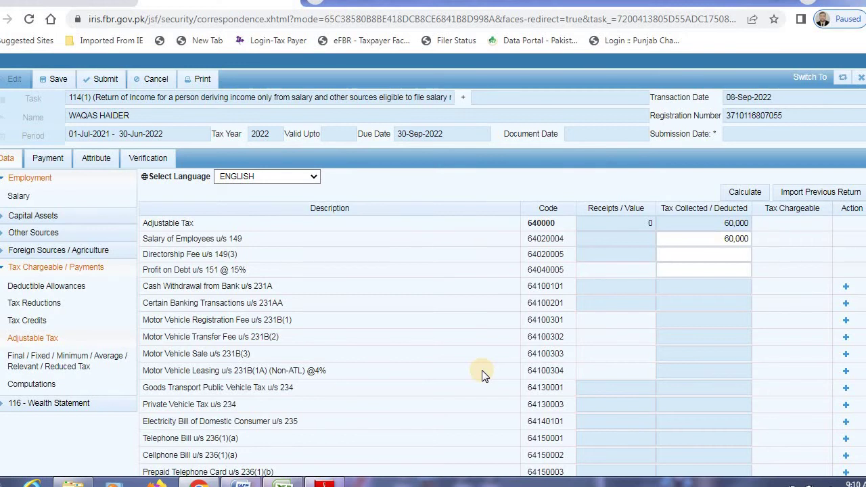
# - Check the full-time teacher reduction under Tax Reductions, then return to the Adjustable Tax list
pyautogui.click(82, 301)
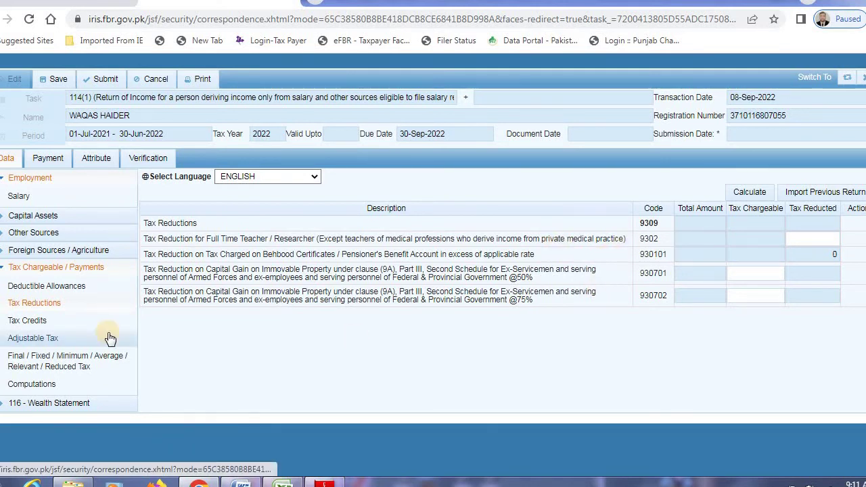
pyautogui.click(54, 339)
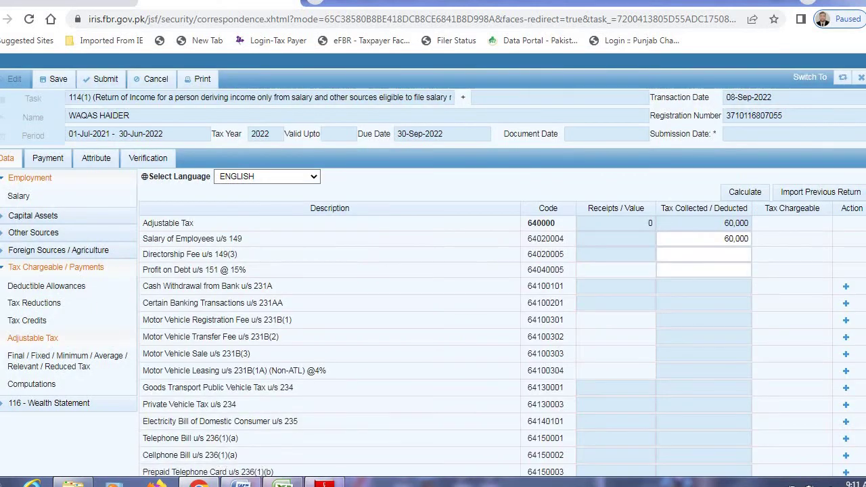
pyautogui.scroll(-3, 433, 264)
pyautogui.scroll(1, 425, 253)
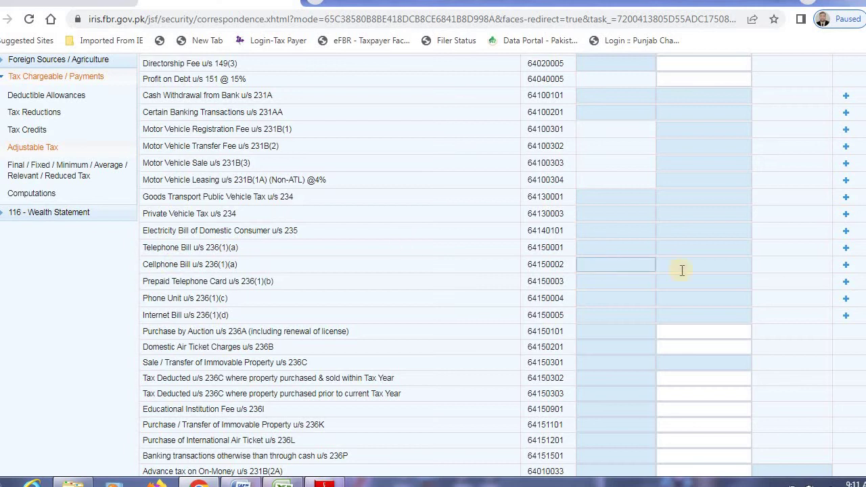
# - Add a trial Ufone telephone bill u/s 236(1)(a) row with 200 tax, then delete it
pyautogui.click(847, 247)
pyautogui.click(431, 221)
pyautogui.write('0')
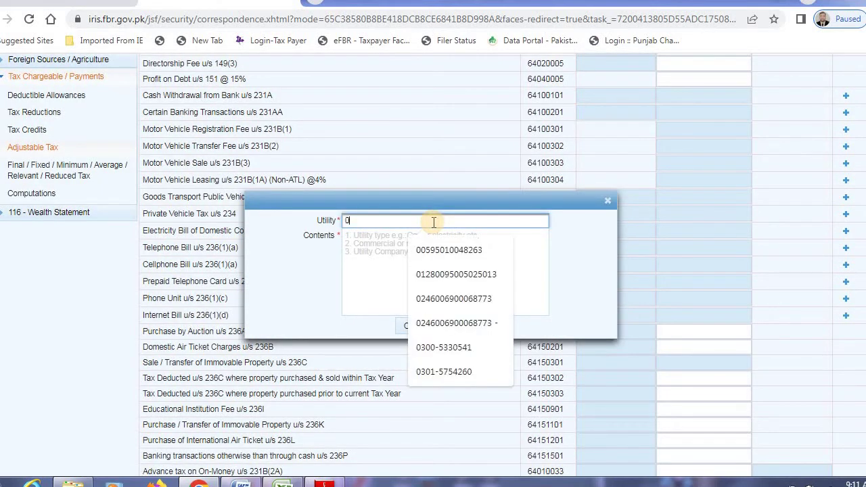
pyautogui.write('31298746')
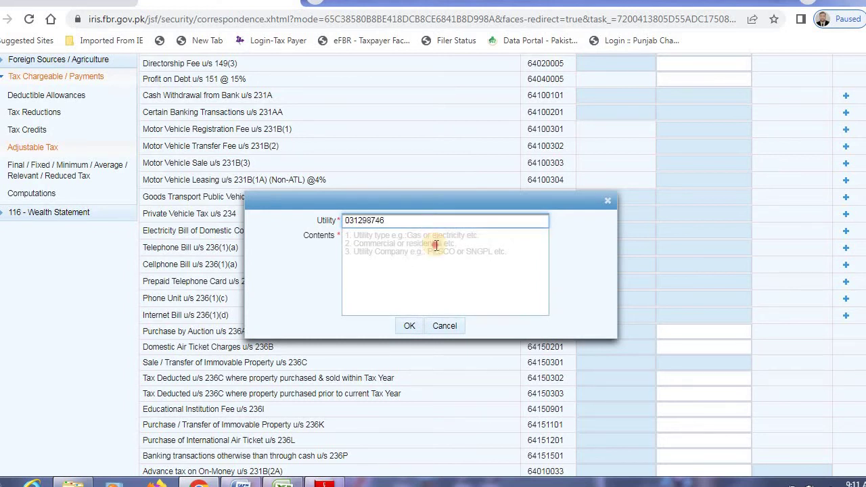
pyautogui.click(436, 245)
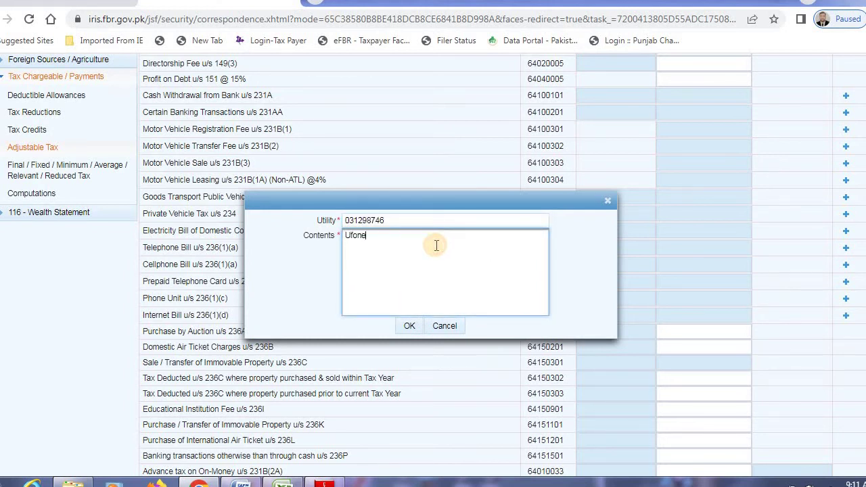
pyautogui.click(408, 324)
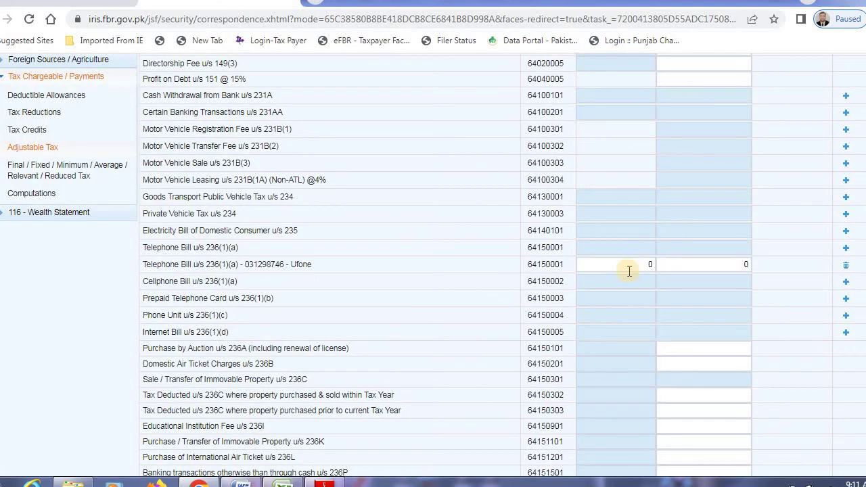
pyautogui.click(668, 266)
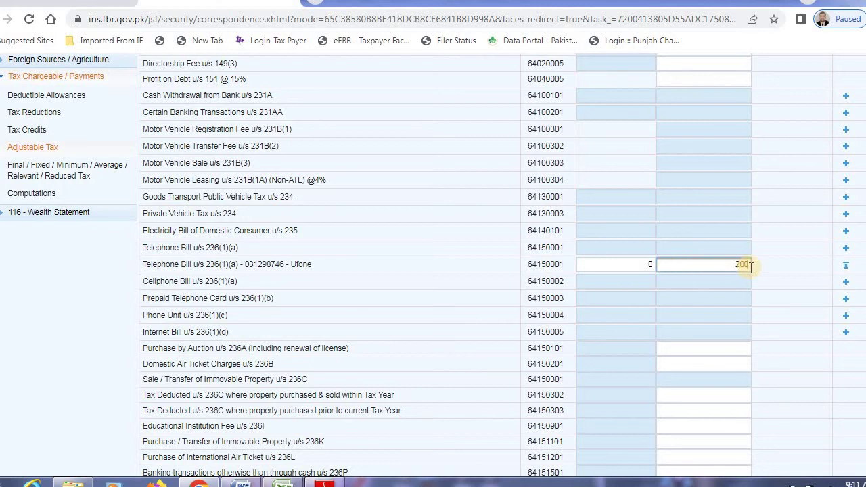
pyautogui.click(782, 269)
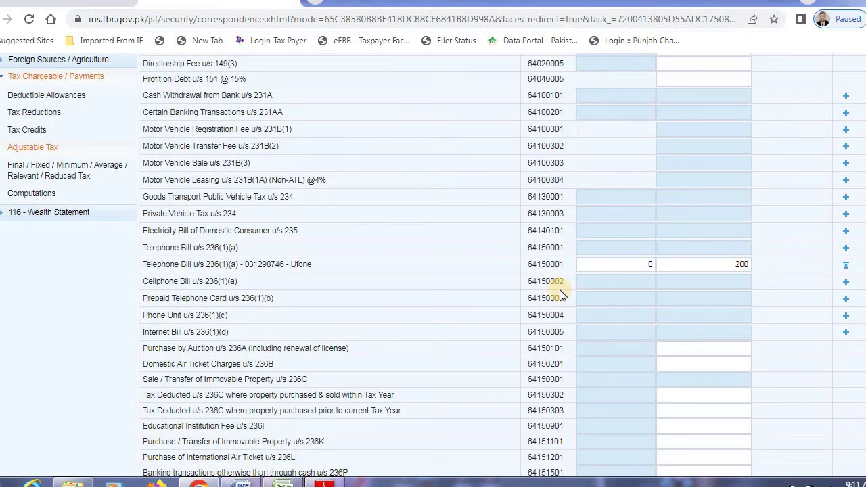
pyautogui.click(845, 265)
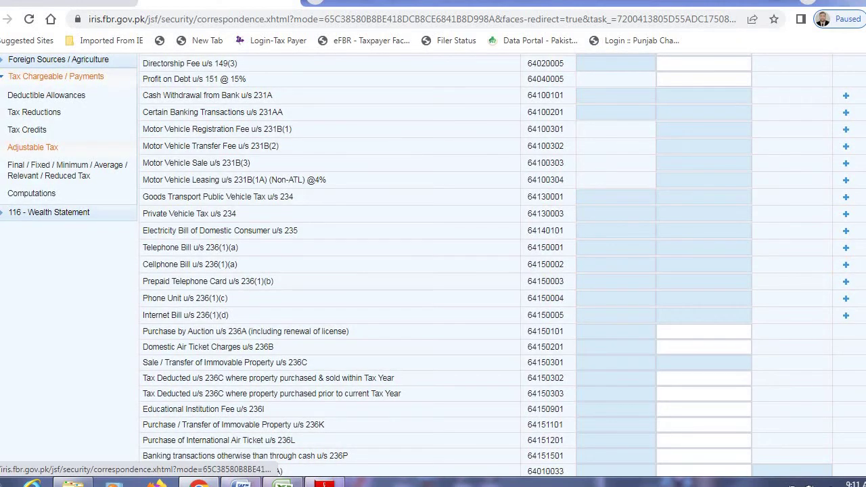
# - Leave the 236K property purchase tax empty and recalculate so Adjustable Tax totals 60,000
pyautogui.scroll(3, 500, 271)
pyautogui.scroll(-2, 501, 271)
pyautogui.scroll(1, 500, 270)
pyautogui.scroll(-3, 501, 271)
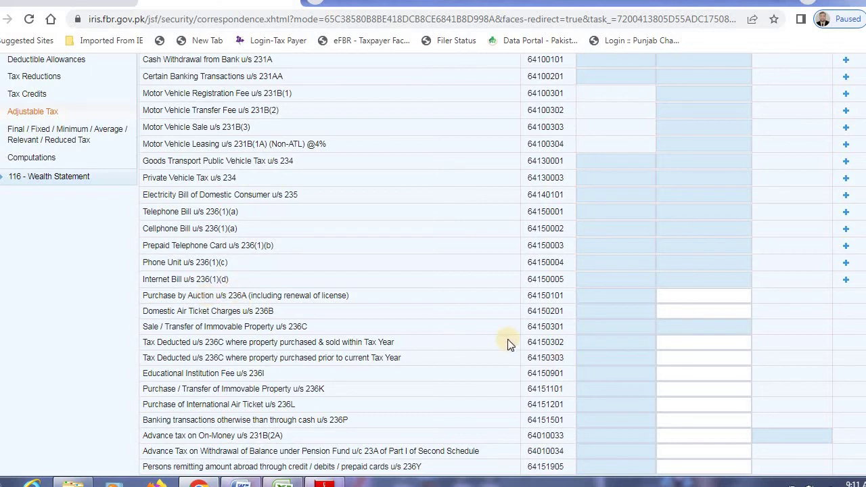
pyautogui.click(595, 342)
pyautogui.click(435, 291)
pyautogui.click(670, 389)
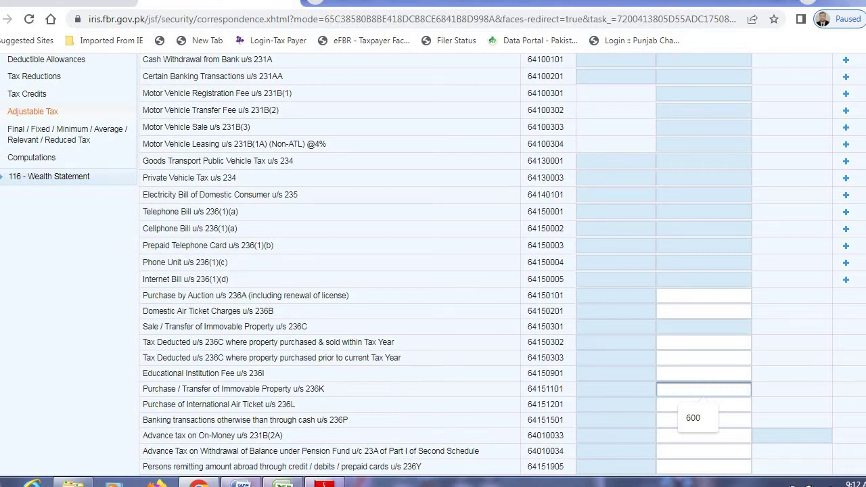
pyautogui.click(268, 328)
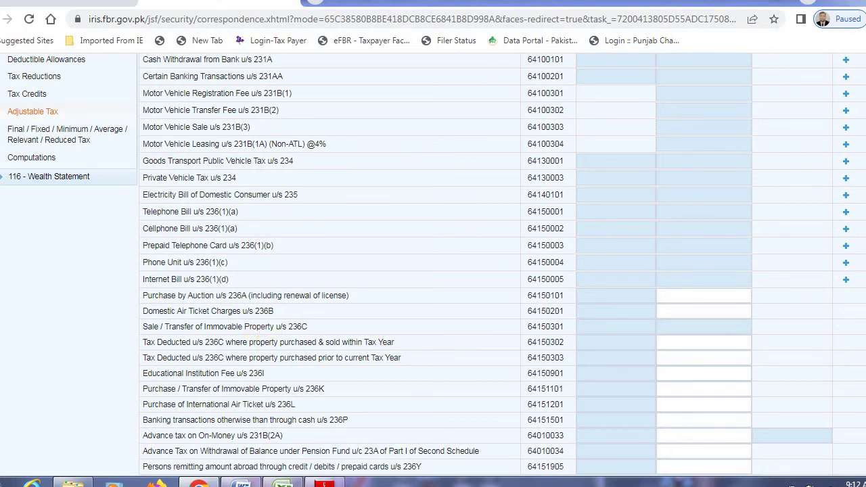
pyautogui.scroll(1, 433, 264)
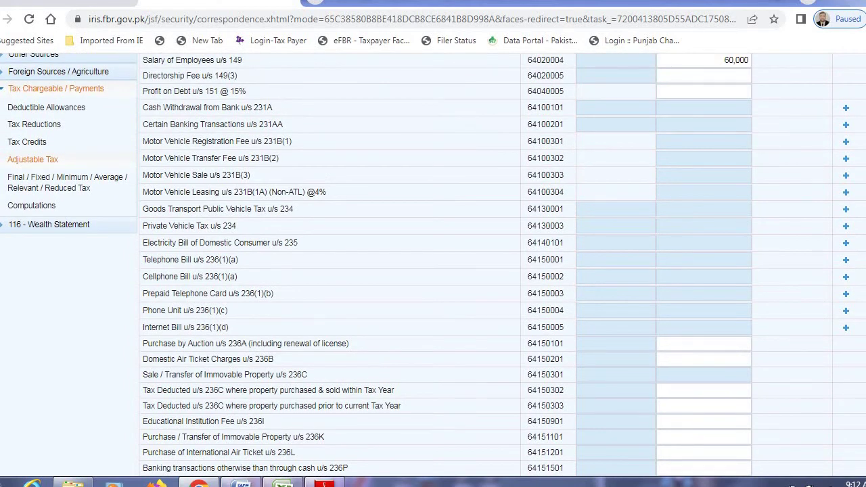
pyautogui.scroll(2, 433, 263)
pyautogui.click(744, 112)
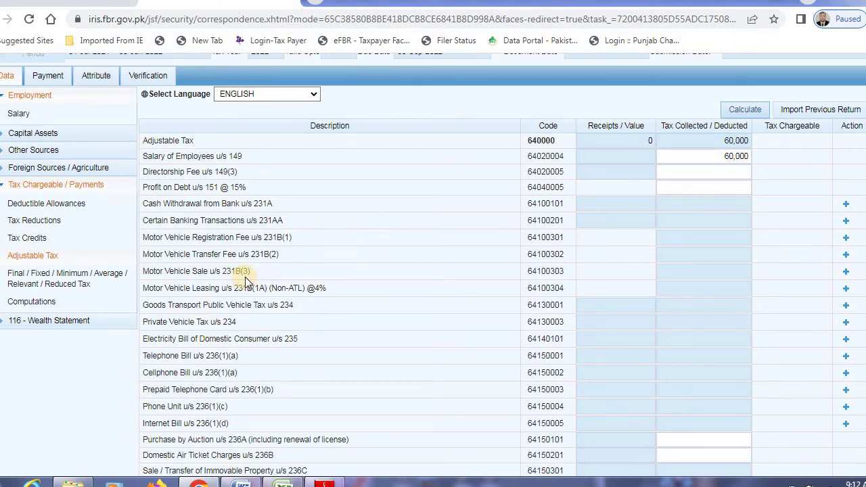
pyautogui.click(275, 237)
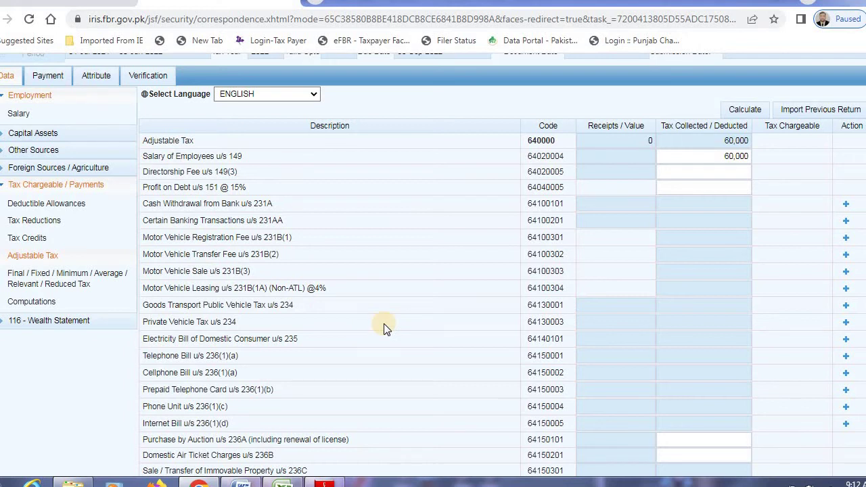
# - Search the Final/Fixed tax section for '7b', then open Salary and the Computations summary
pyautogui.click(70, 281)
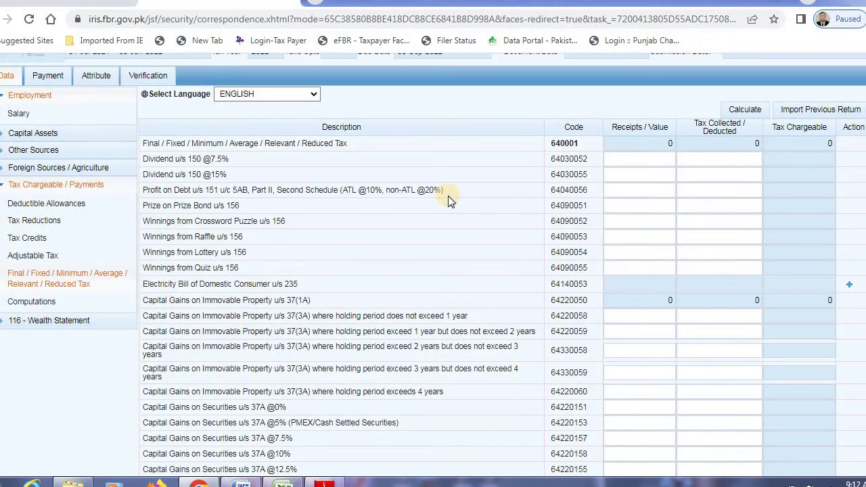
pyautogui.hotkey('ctrl', 'f')
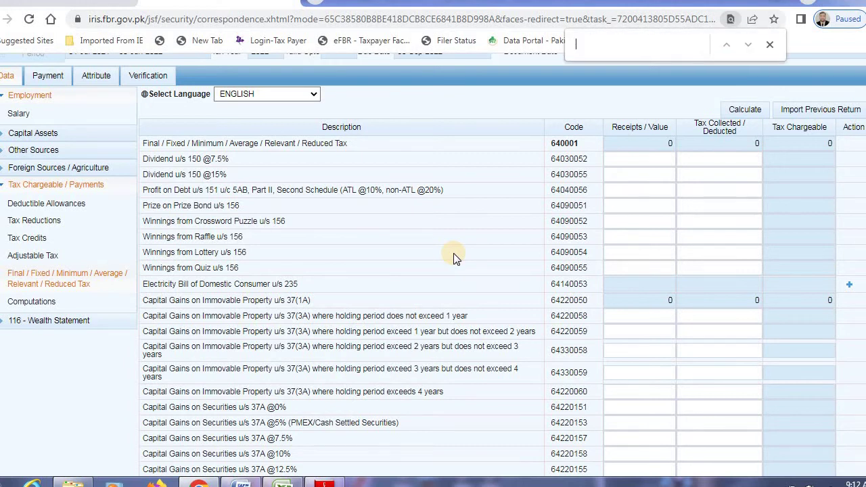
pyautogui.write('7b')
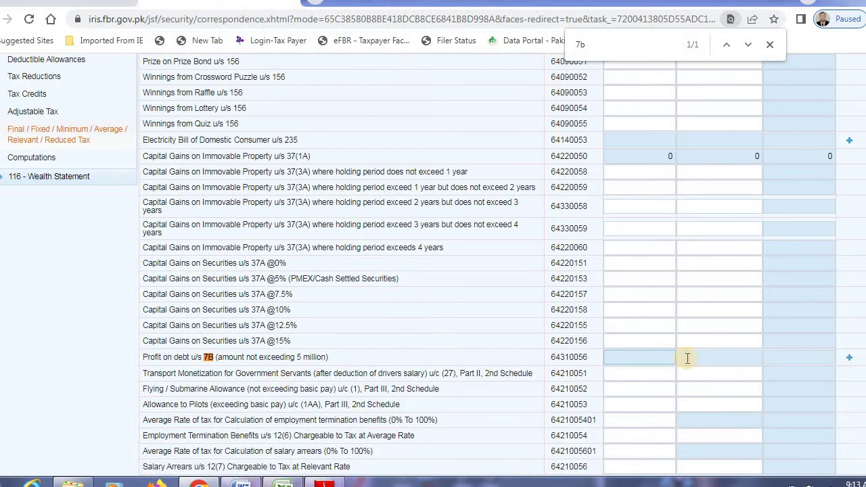
pyautogui.scroll(3, 711, 360)
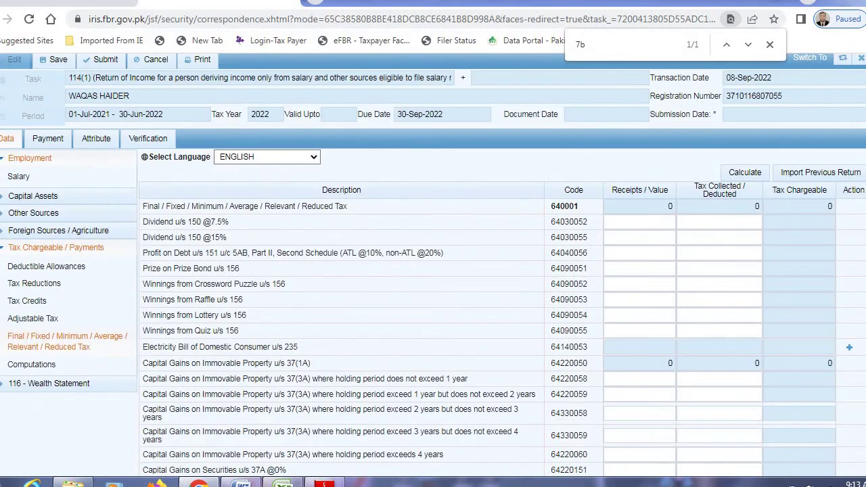
pyautogui.click(769, 44)
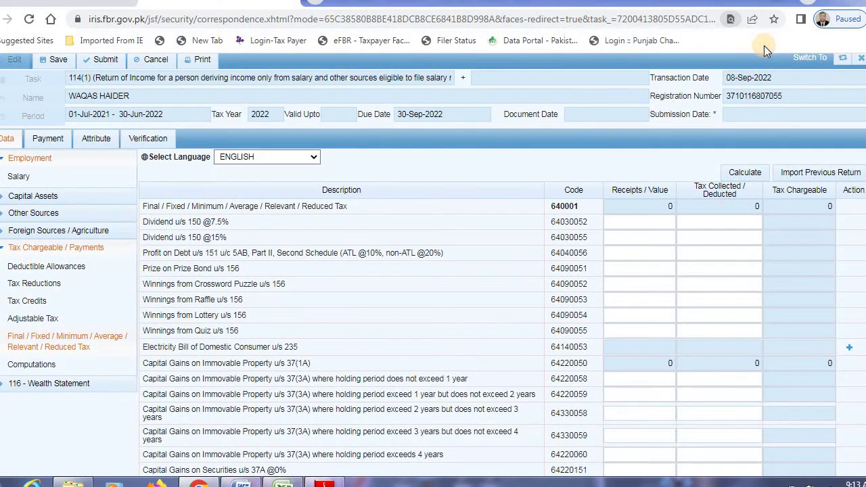
pyautogui.scroll(-2, 734, 206)
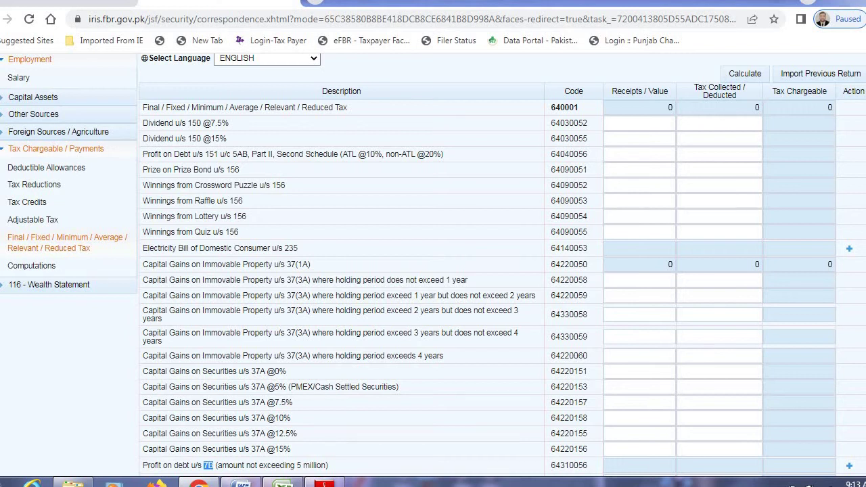
pyautogui.scroll(2, 433, 263)
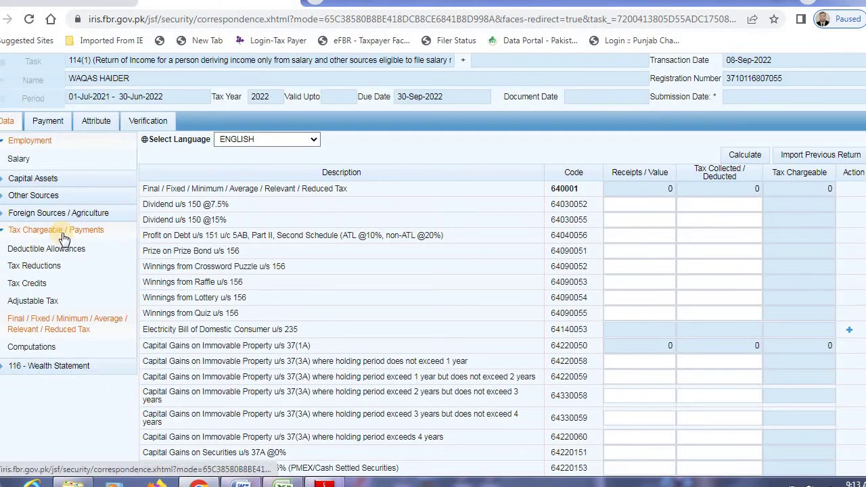
pyautogui.click(22, 161)
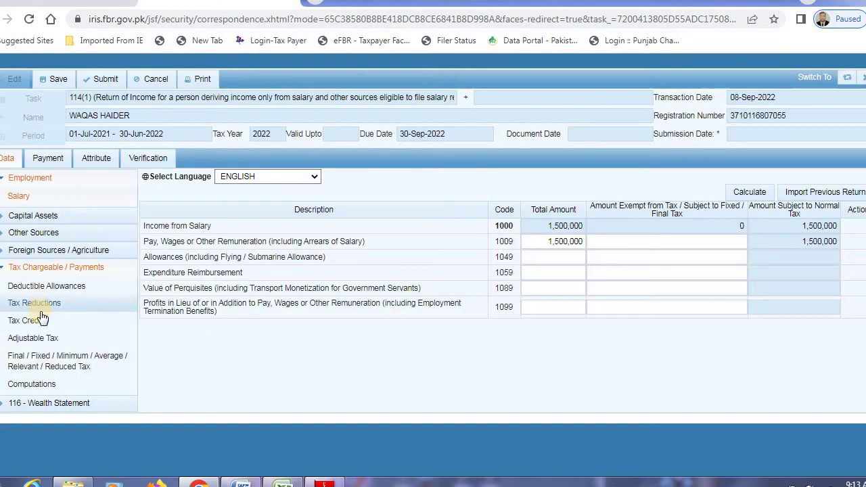
pyautogui.click(41, 383)
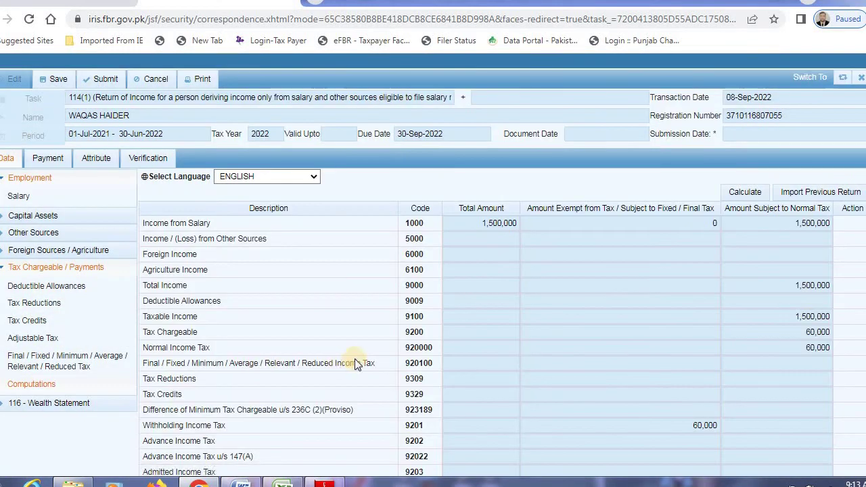
pyautogui.scroll(-1, 433, 264)
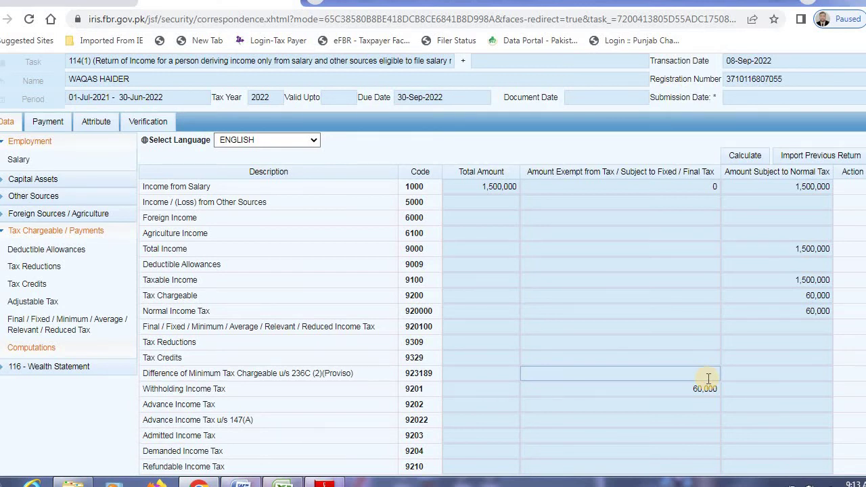
pyautogui.click(772, 324)
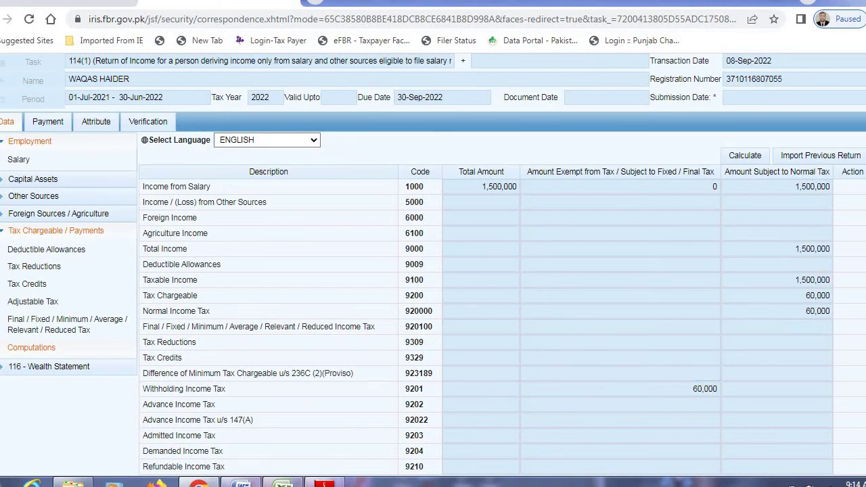
pyautogui.click(736, 156)
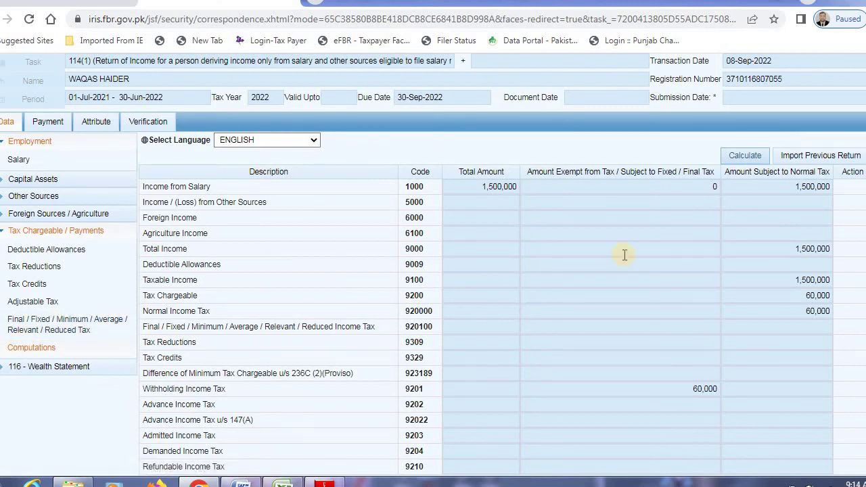
pyautogui.click(734, 156)
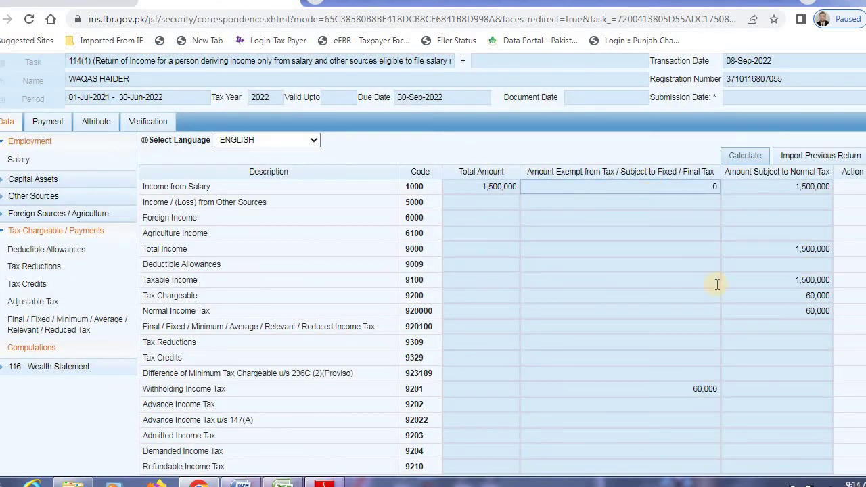
pyautogui.moveTo(779, 276); pyautogui.dragTo(842, 289)
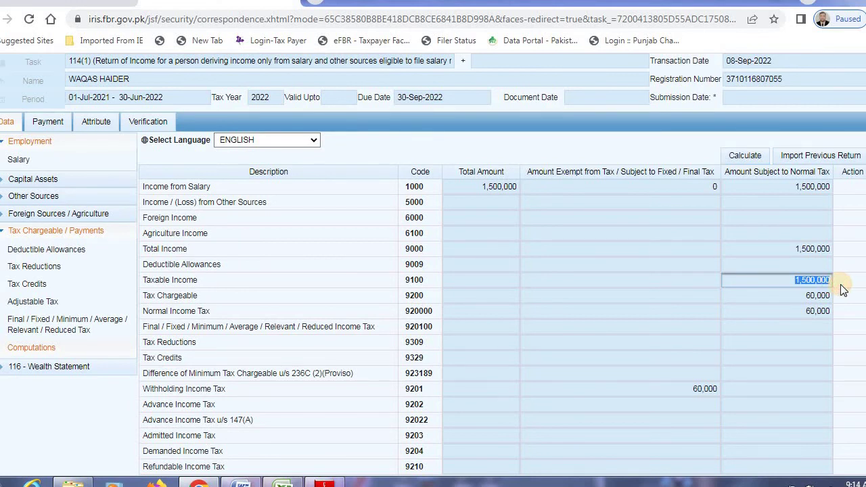
pyautogui.click(55, 376)
# - Enter 1,500,000 as income subject to normal tax (code 7031) in the net-assets reconciliation and recalculate
pyautogui.click(67, 423)
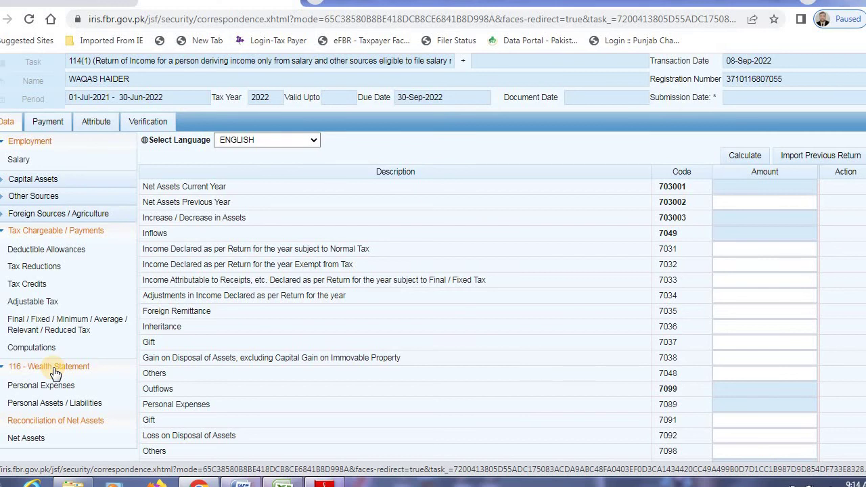
pyautogui.click(59, 419)
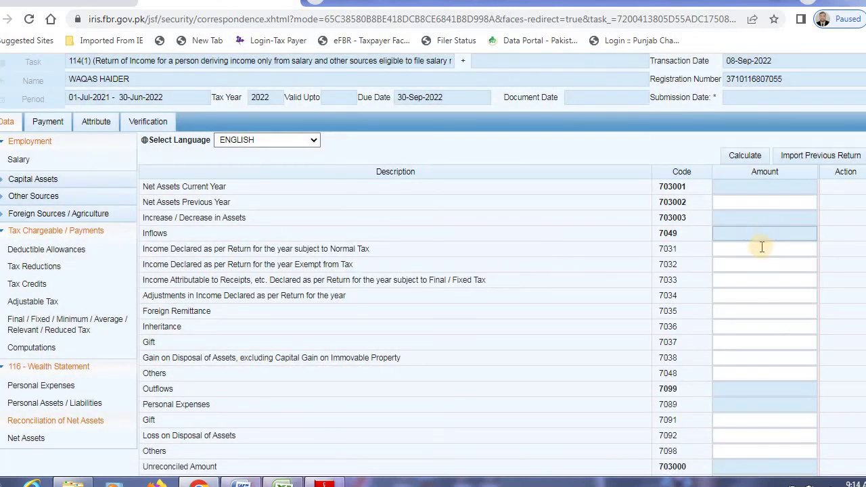
pyautogui.click(719, 250)
pyautogui.write('1500000')
pyautogui.click(748, 160)
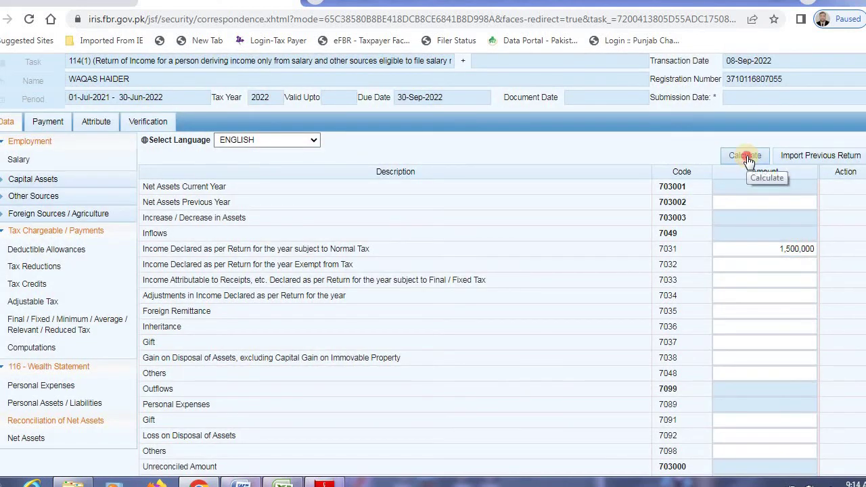
pyautogui.click(747, 160)
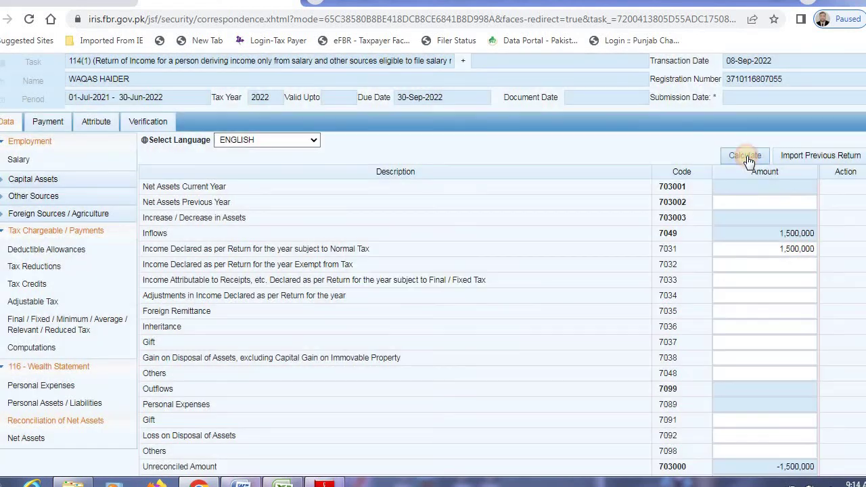
pyautogui.click(746, 156)
pyautogui.click(55, 385)
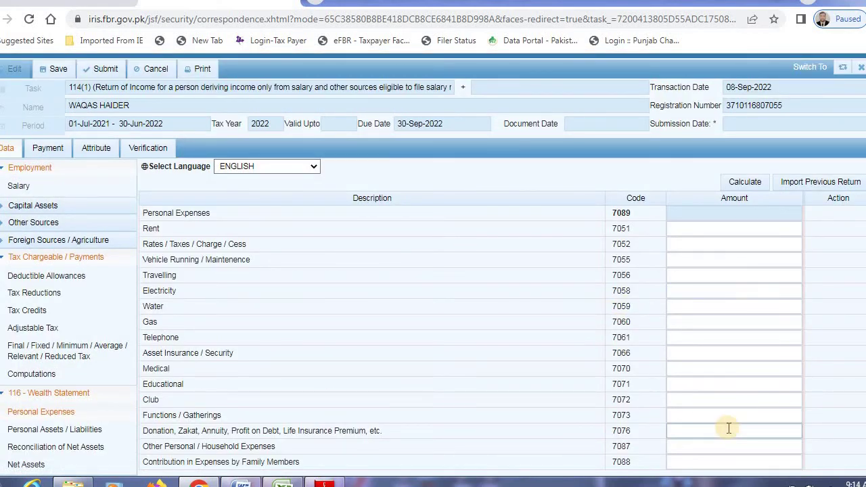
# - Enter 980,000 as other personal/household expenses and recalculate the personal expenses total
pyautogui.click(702, 447)
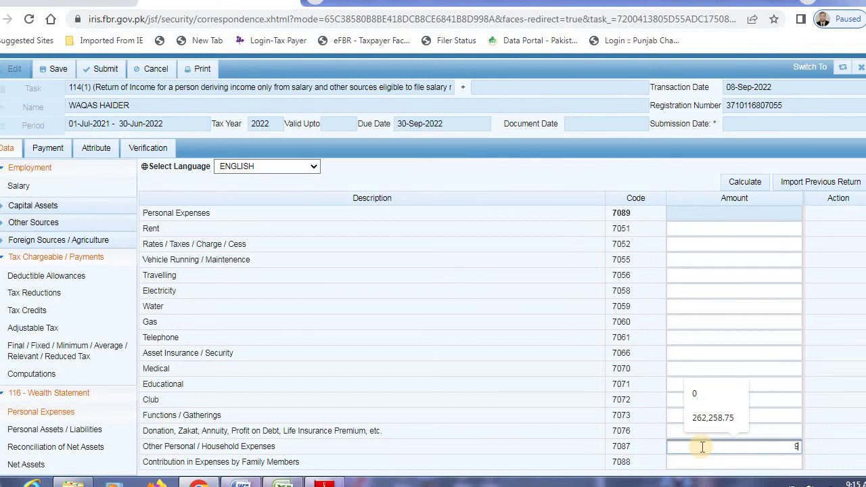
pyautogui.write('980000')
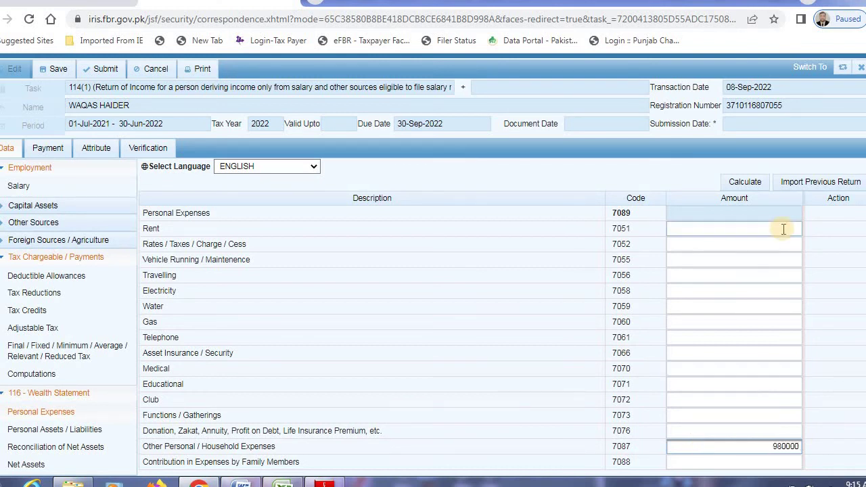
pyautogui.click(747, 182)
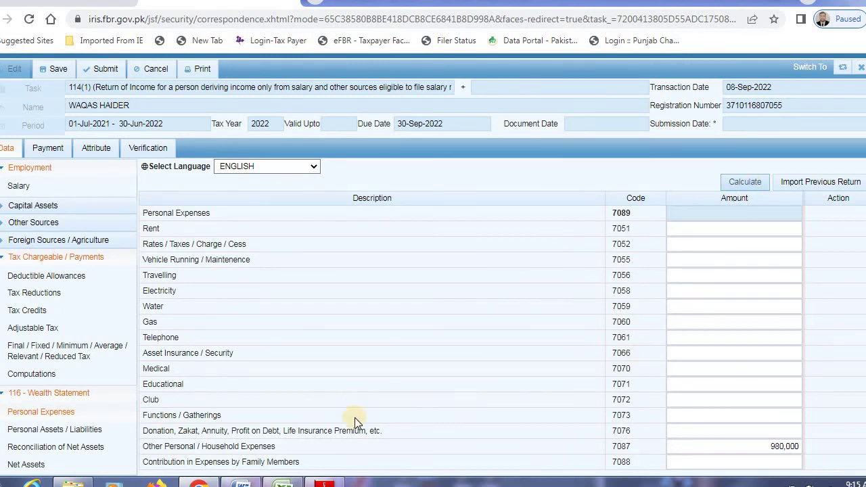
pyautogui.click(747, 183)
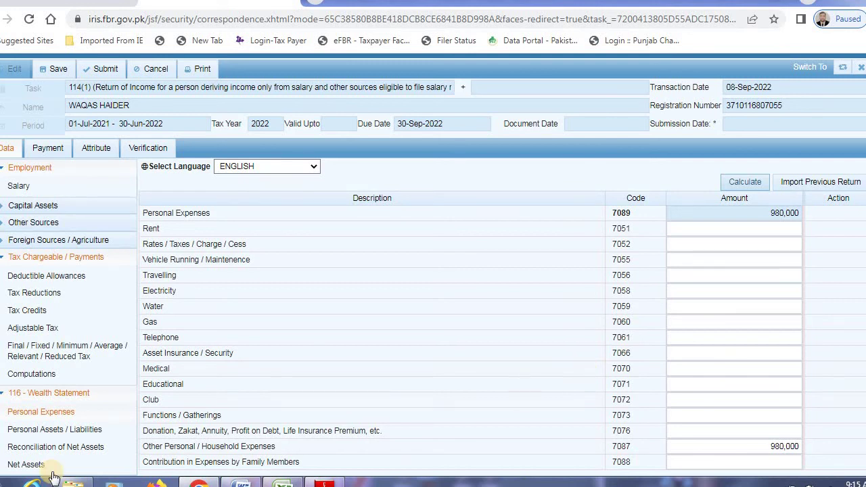
pyautogui.click(30, 448)
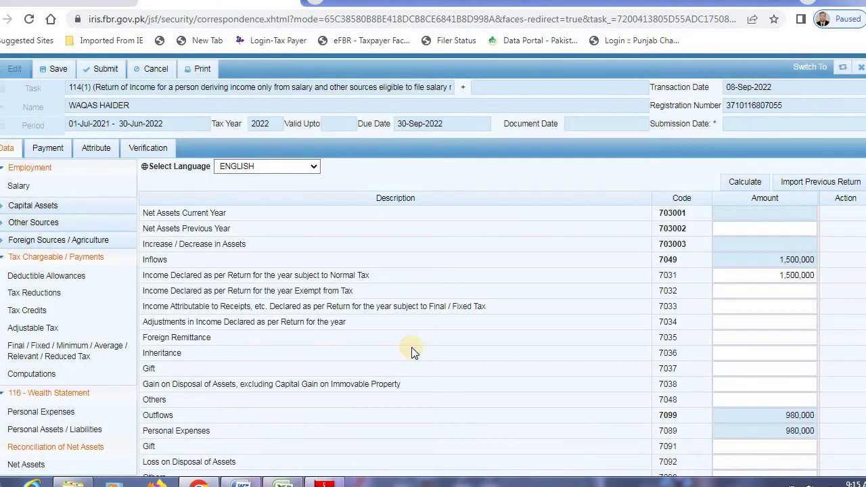
# - Check the -520,000 unreconciled amount, then go to the Personal Assets / Liabilities page
pyautogui.scroll(-2, 822, 466)
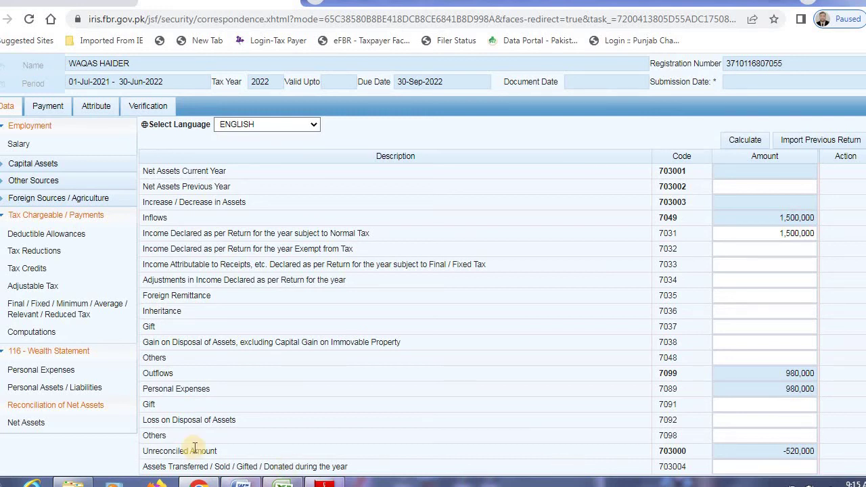
pyautogui.click(51, 389)
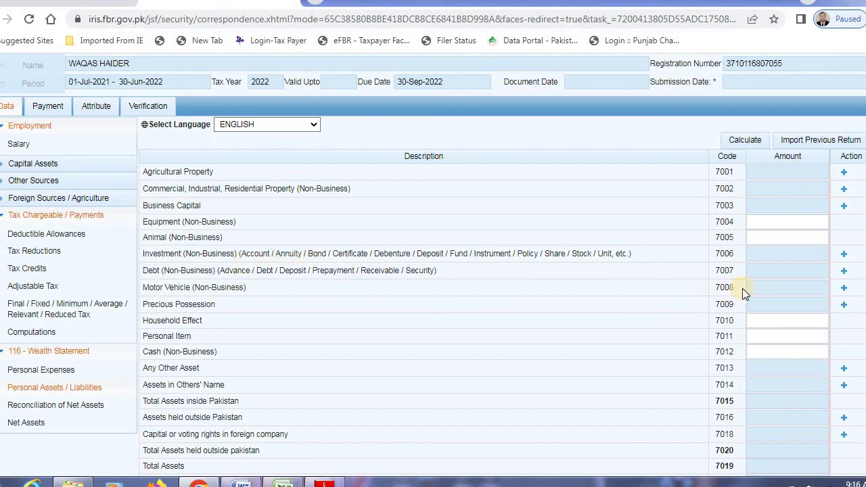
pyautogui.click(768, 351)
# - Enter 520,000 as the Cash (Non-Business) 7012 asset and check it against the reconciliation
pyautogui.click(821, 388)
pyautogui.click(786, 350)
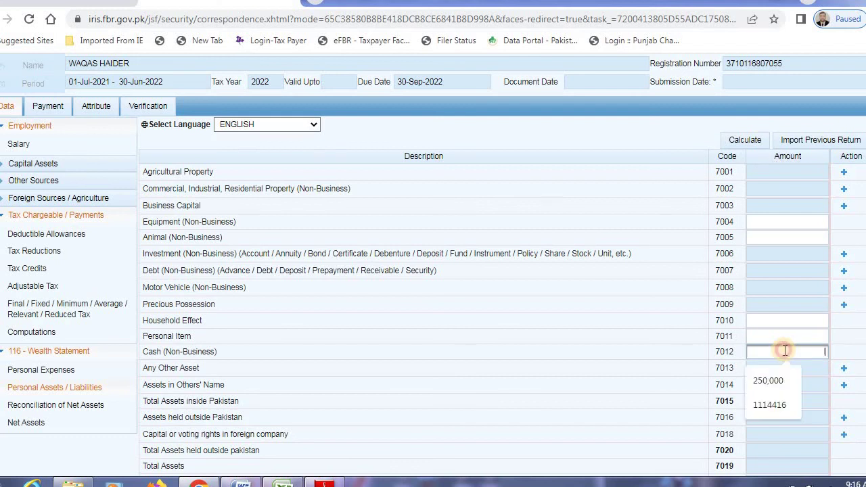
pyautogui.write('5222')
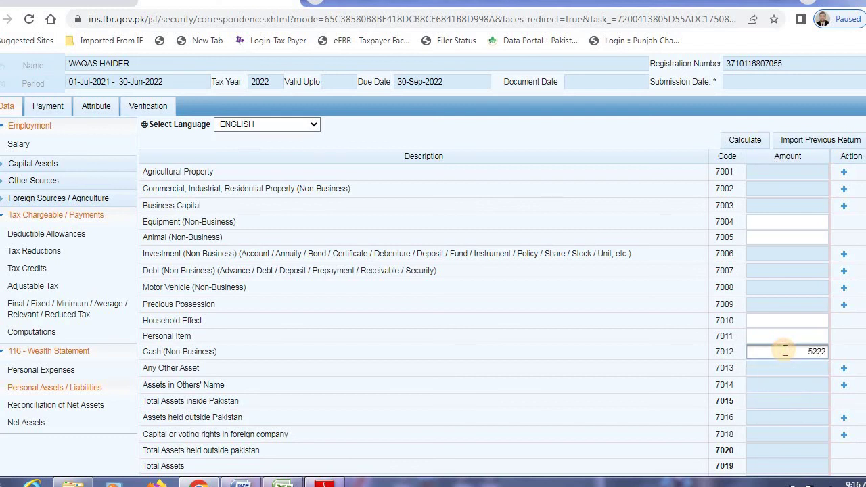
pyautogui.press('BackSpace')
pyautogui.press('BackSpace')
pyautogui.write('0000')
pyautogui.click(108, 406)
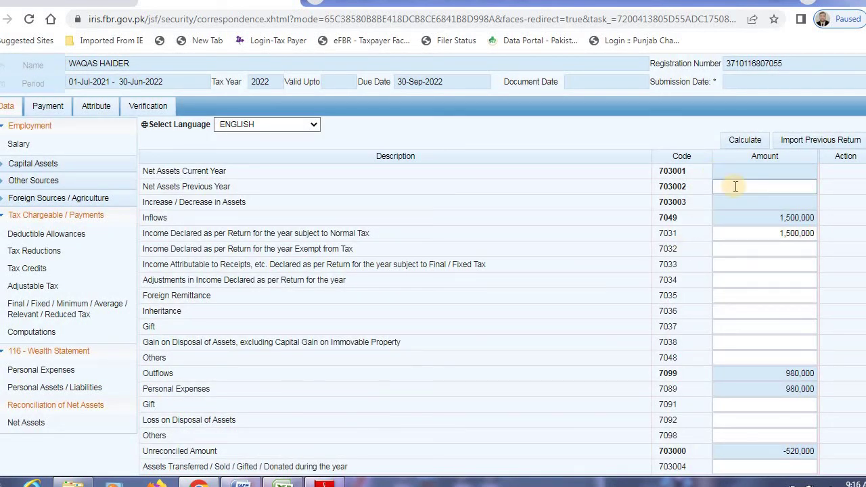
pyautogui.click(94, 391)
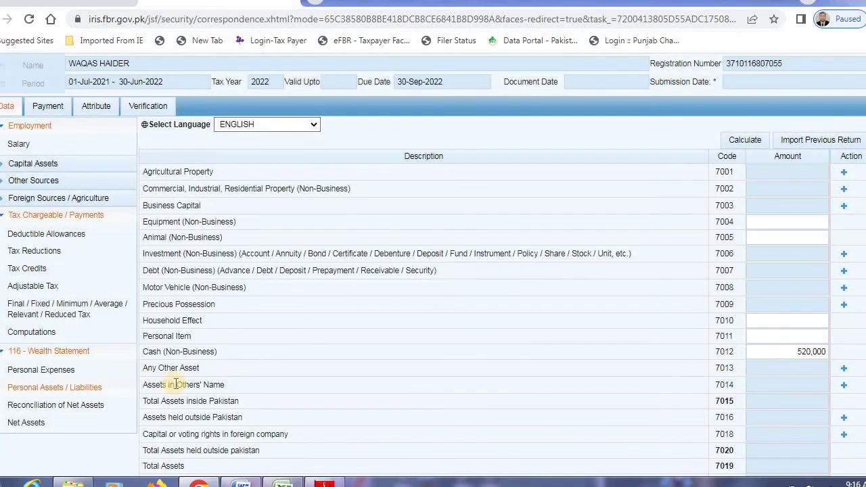
# - Recalculate the reconciliation, personal assets and personal expenses pages, ending on Personal Assets / Liabilities
pyautogui.click(725, 144)
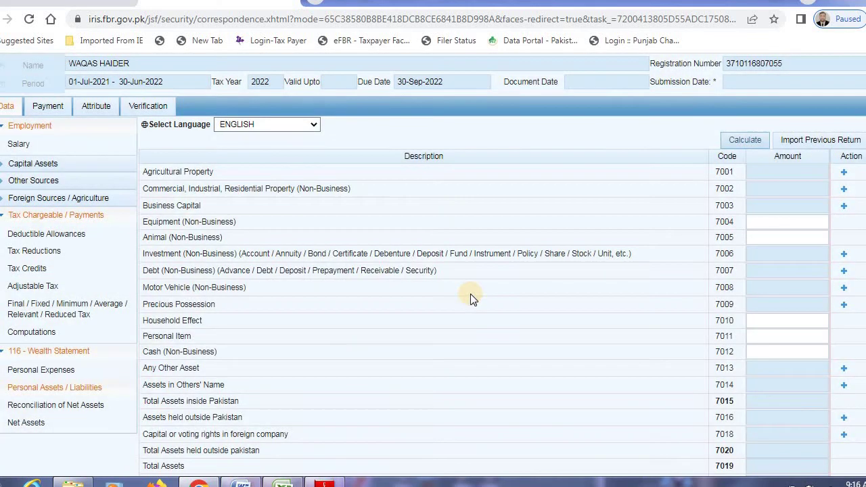
pyautogui.click(94, 406)
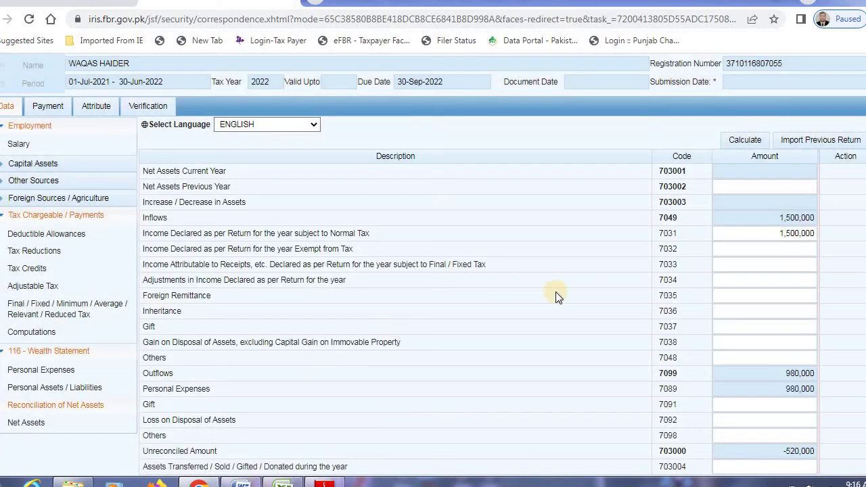
pyautogui.click(738, 145)
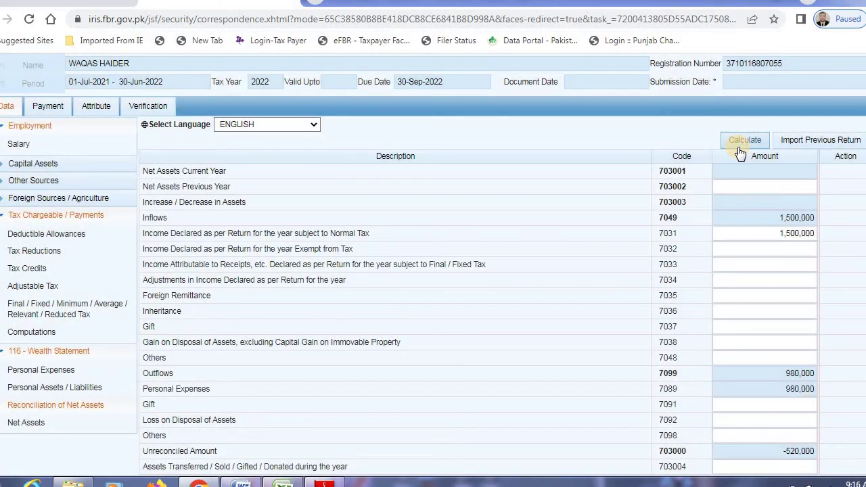
pyautogui.click(738, 144)
pyautogui.click(80, 388)
pyautogui.click(732, 141)
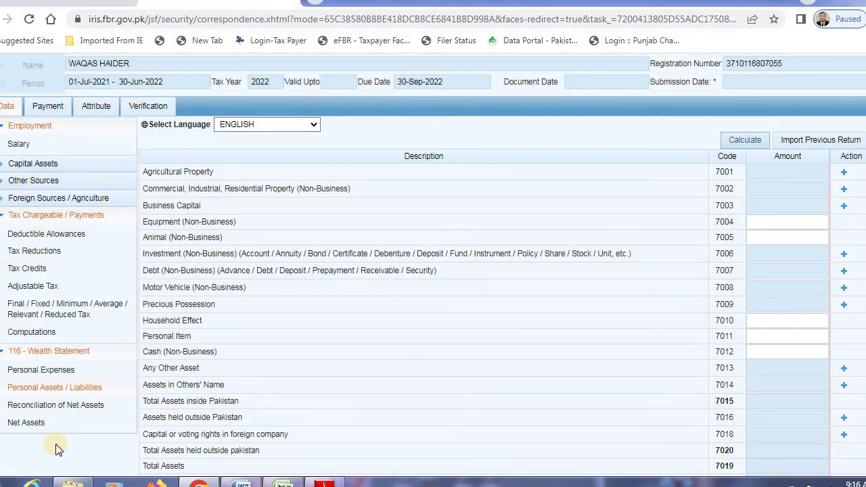
pyautogui.click(38, 370)
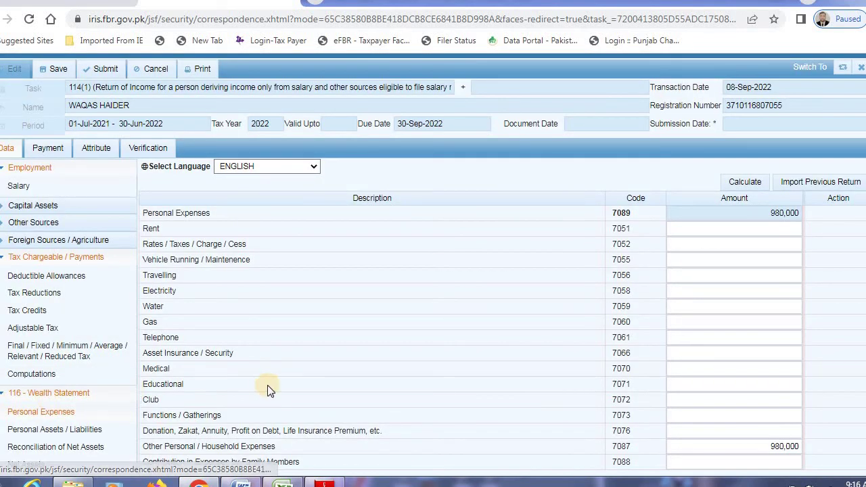
pyautogui.click(734, 182)
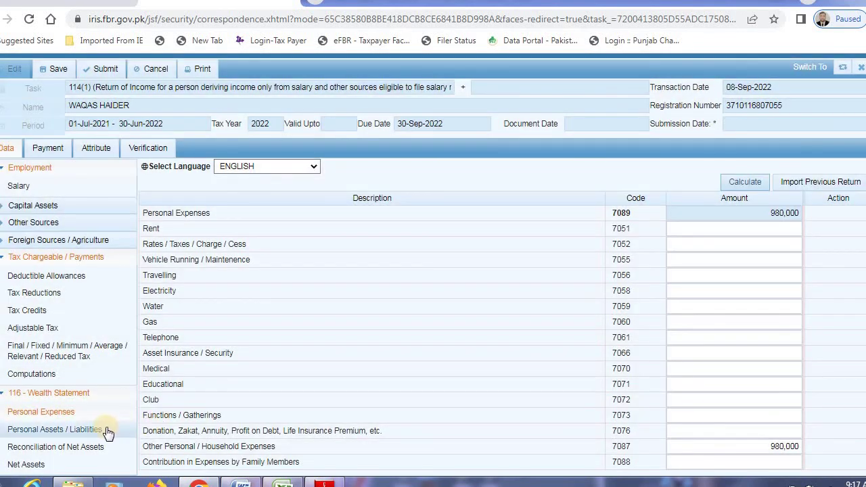
pyautogui.click(103, 431)
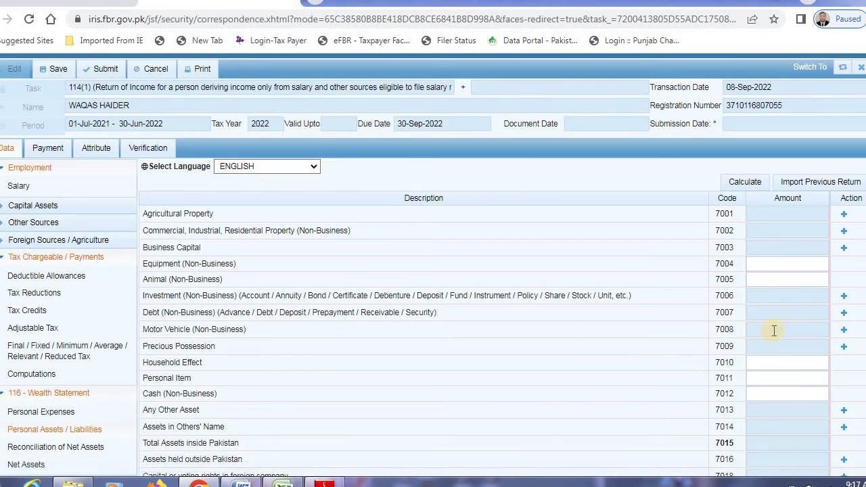
# - Set Cash (Non-Business) 7012 to 520,000, recalculate, and confirm the unreconciled amount is 0
pyautogui.scroll(-1, 813, 365)
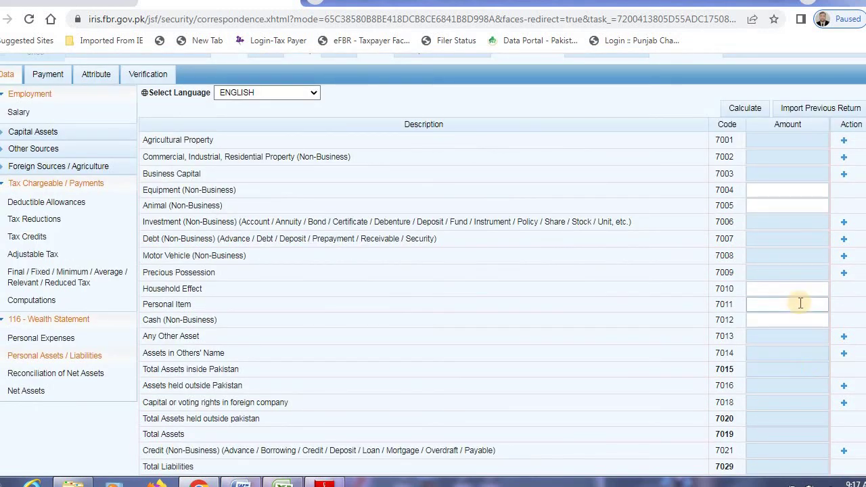
pyautogui.click(770, 321)
pyautogui.write('1500000')
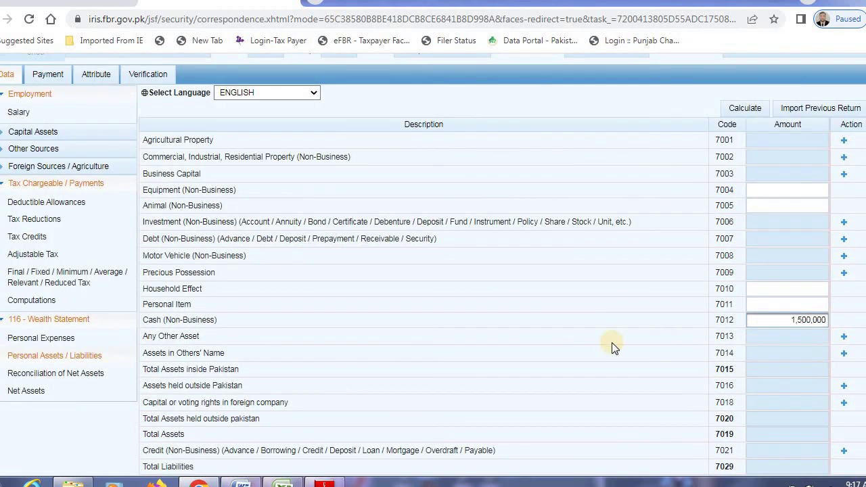
pyautogui.doubleClick(795, 321)
pyautogui.write('520000')
pyautogui.click(230, 310)
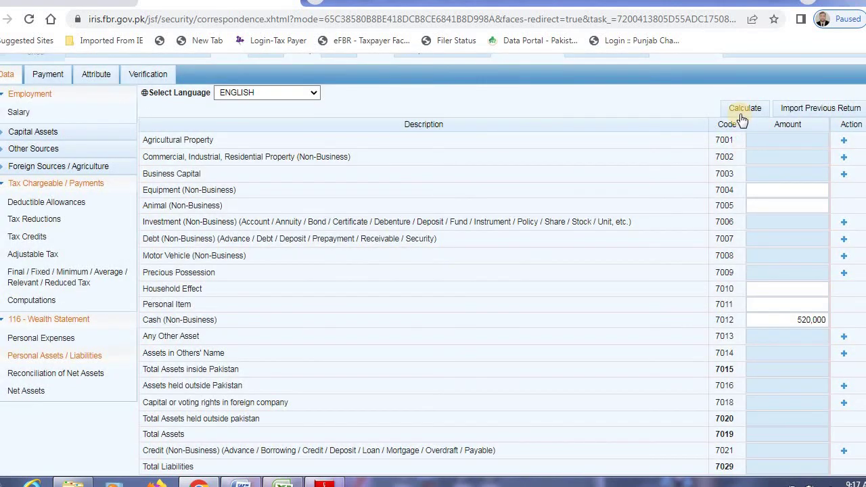
pyautogui.click(742, 117)
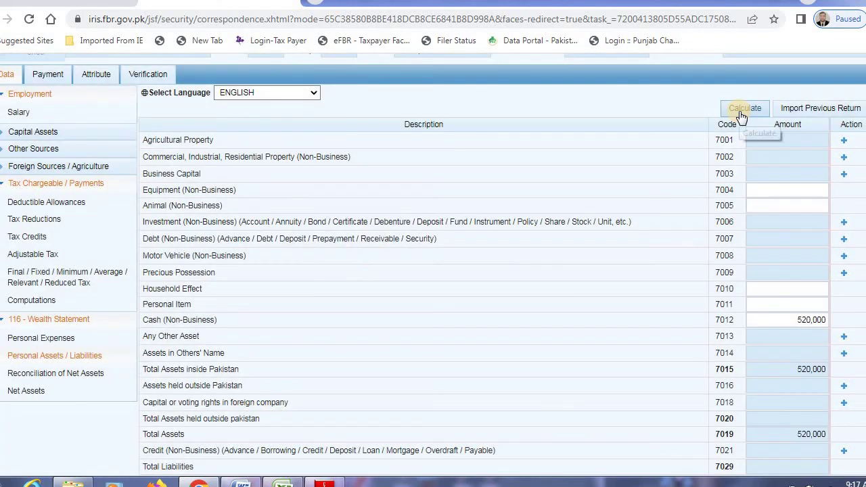
pyautogui.click(74, 373)
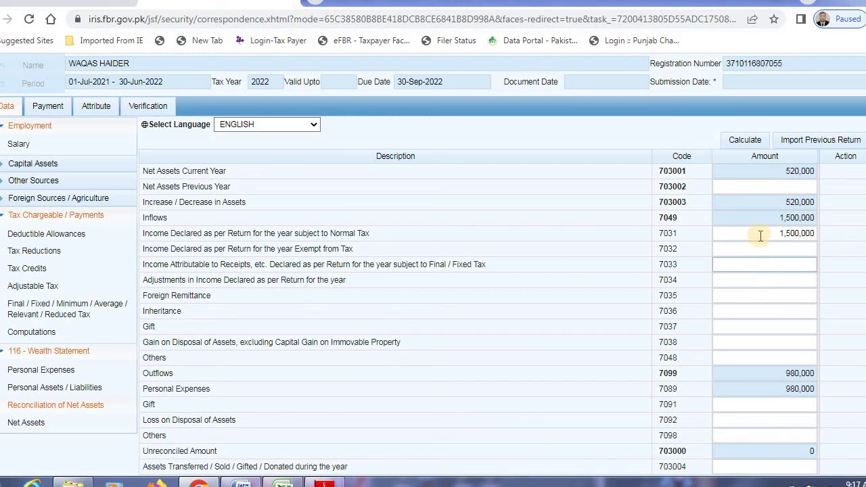
pyautogui.click(754, 186)
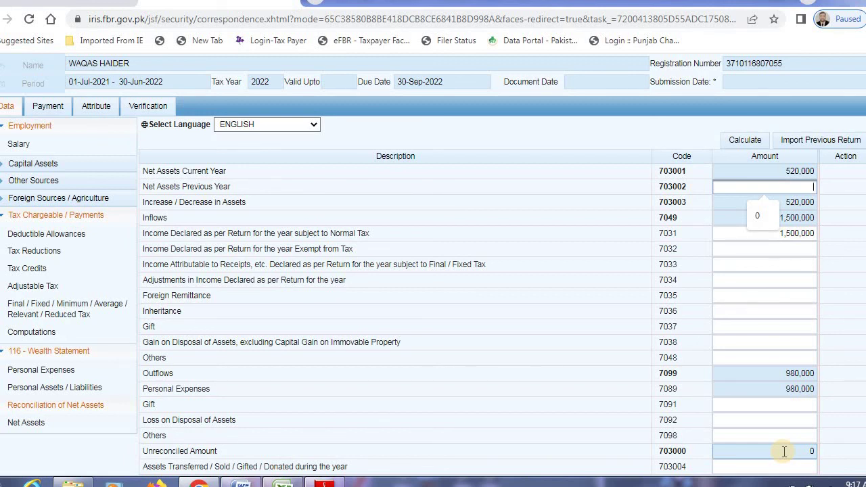
# - Overwrite the Cash (Non-Business) 7012 amount with 0 and recalculate total assets to 0
pyautogui.click(70, 372)
pyautogui.click(73, 378)
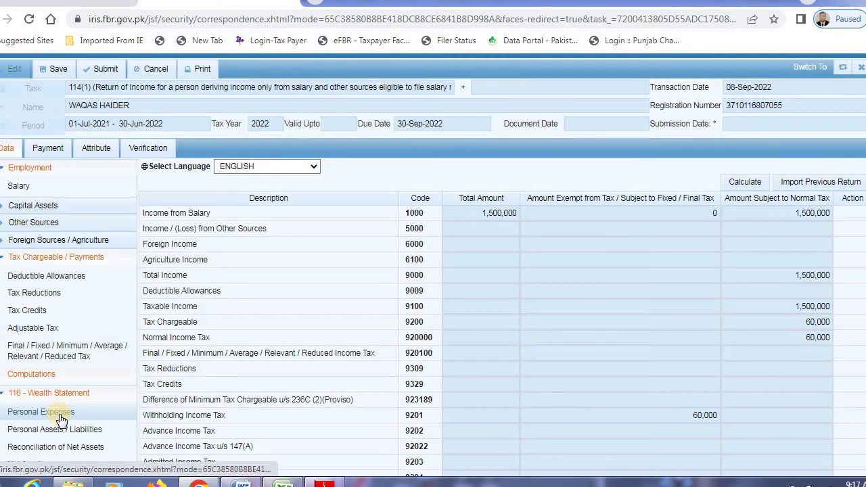
pyautogui.click(83, 429)
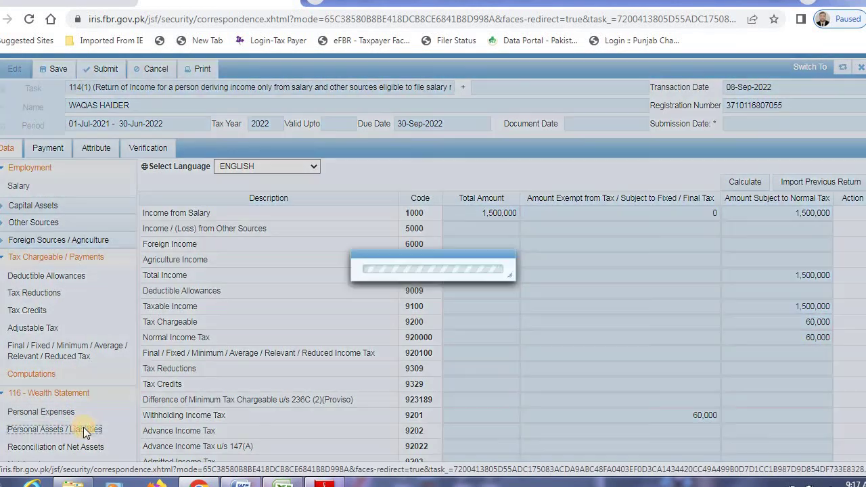
pyautogui.click(805, 393)
pyautogui.write('0')
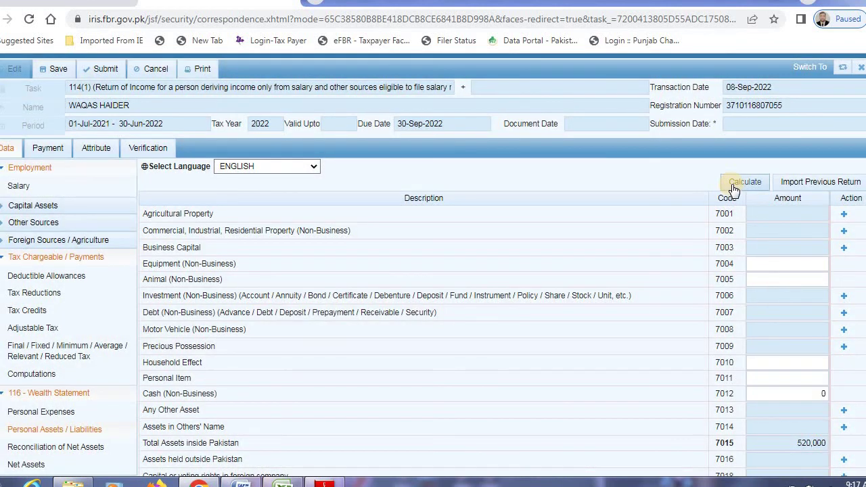
pyautogui.click(733, 183)
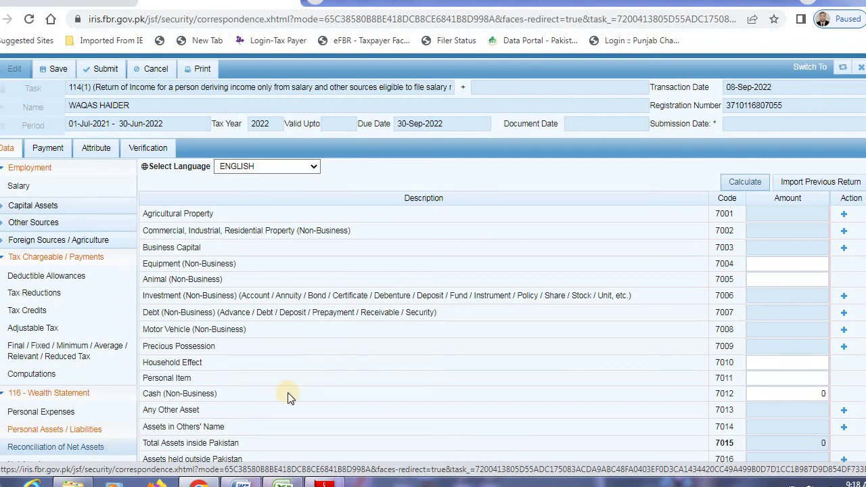
pyautogui.click(745, 183)
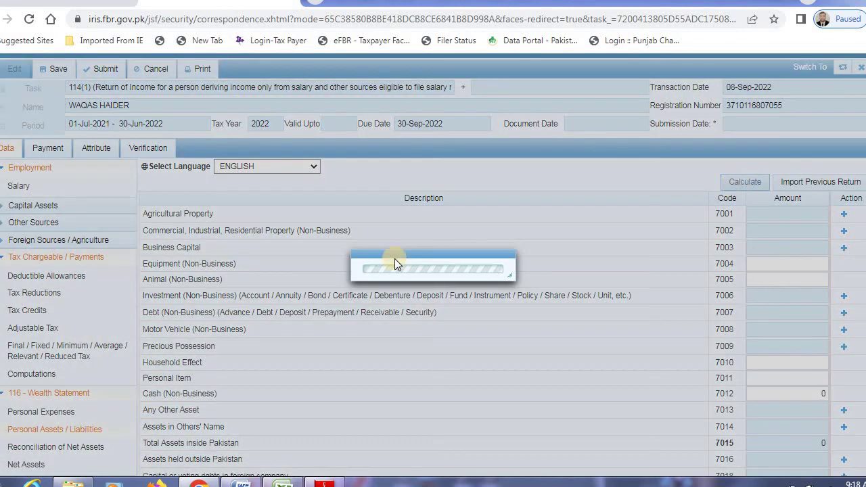